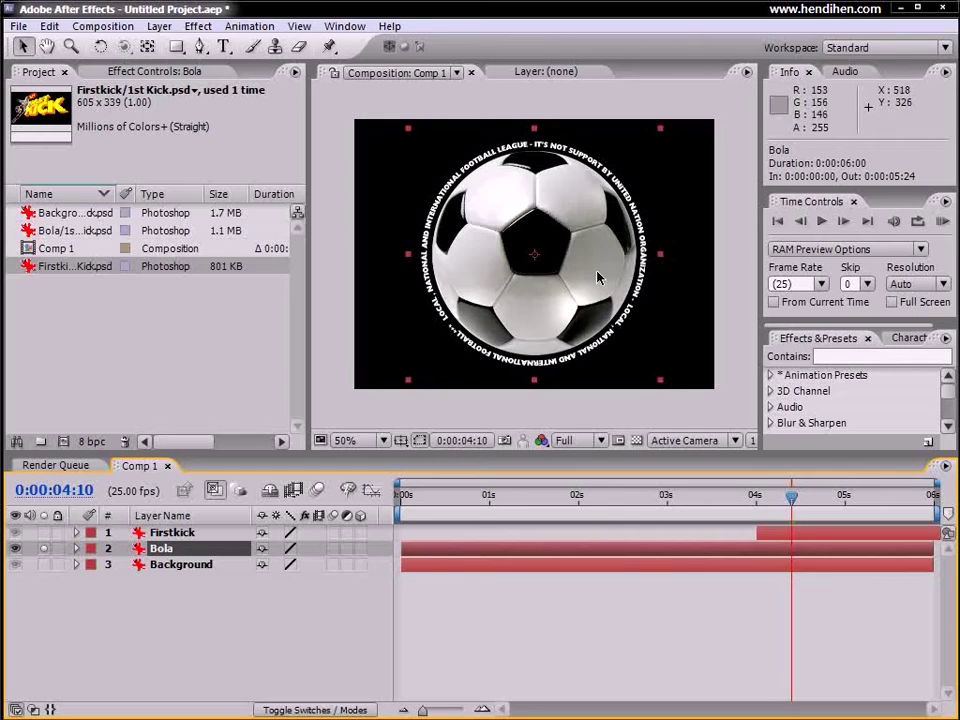
At 0:00:00:00, drag the soccer ball to the bottom-left corner of the frame.
left_click(464, 497)
left_click_drag(464, 497, 401, 497)
left_click_drag(590, 318, 425, 386)
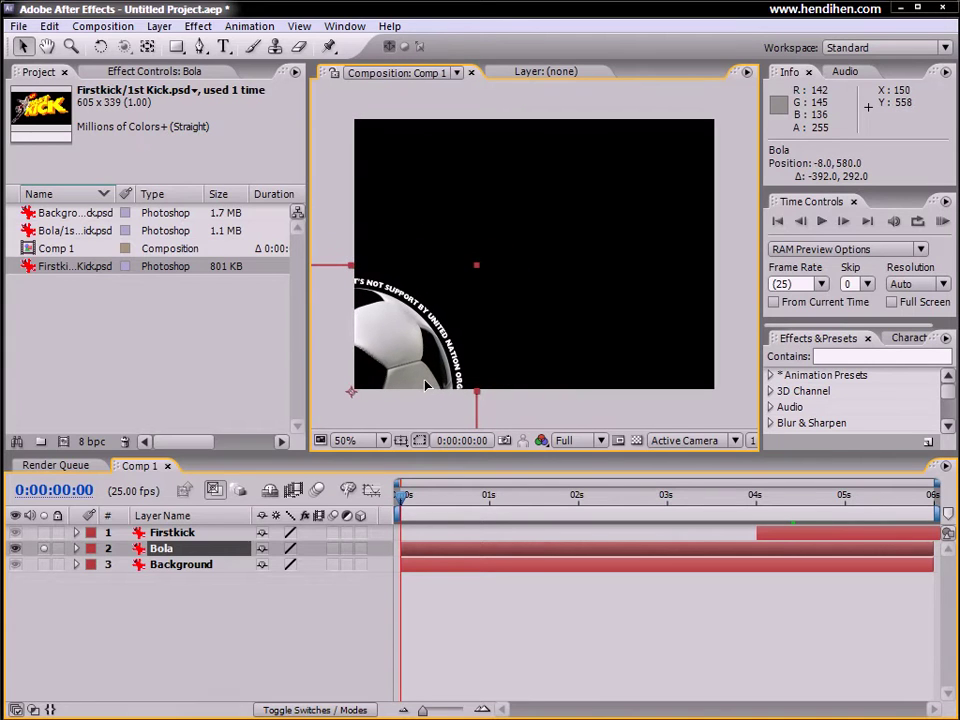
Reveal the Bola layer's Transform properties and select its Position property.
left_click(77, 549)
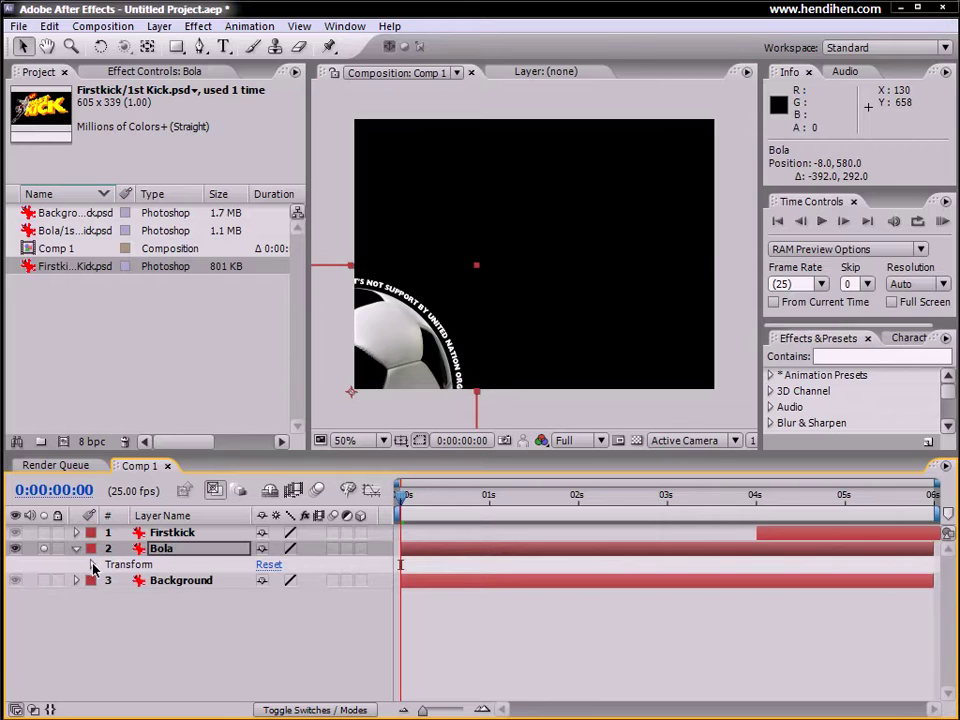
left_click(92, 565)
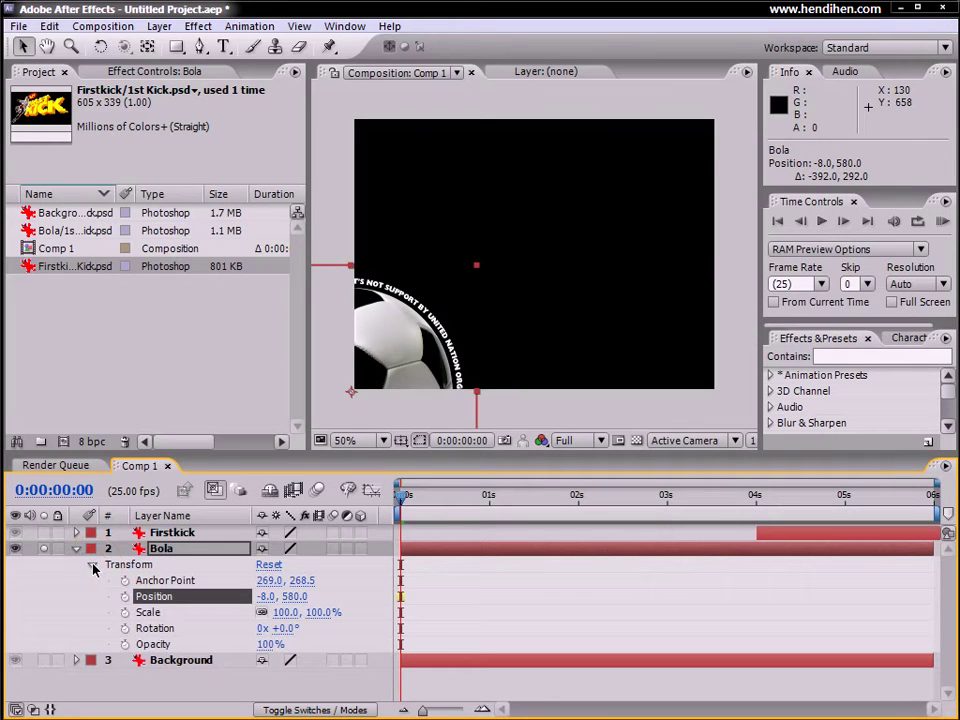
left_click(148, 612)
left_click(150, 628)
left_click(150, 644)
left_click(151, 597)
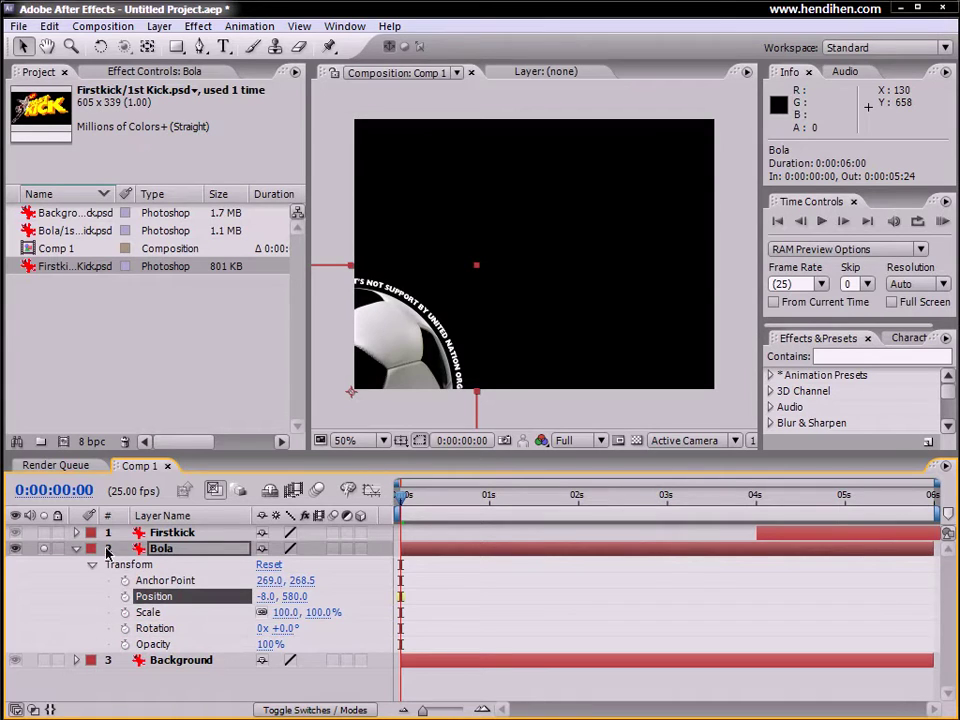
left_click(75, 549)
left_click(190, 553)
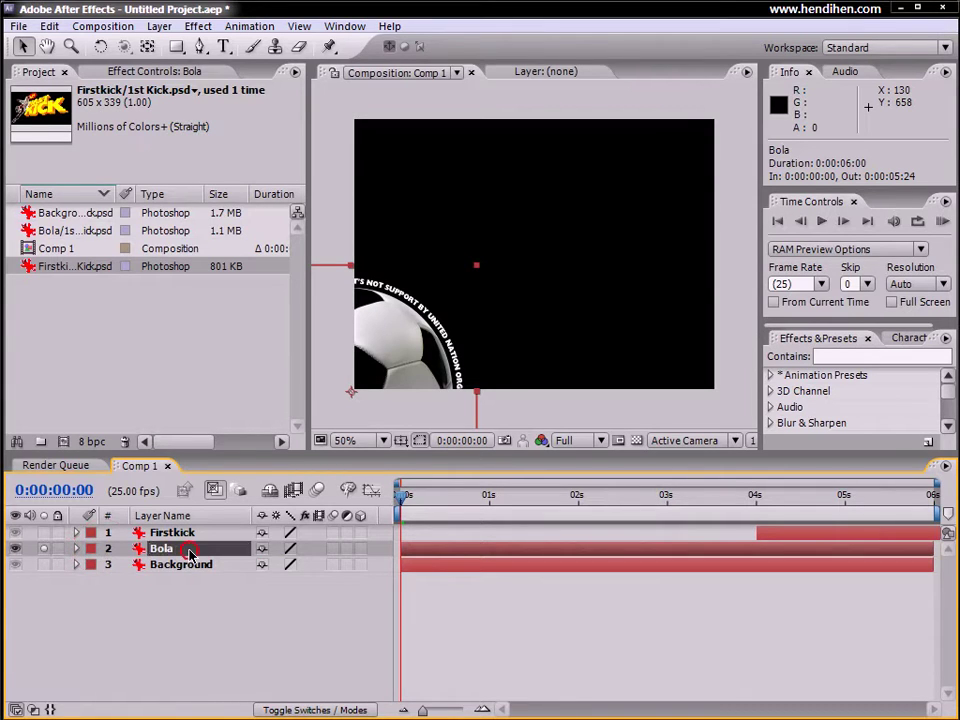
key("p")
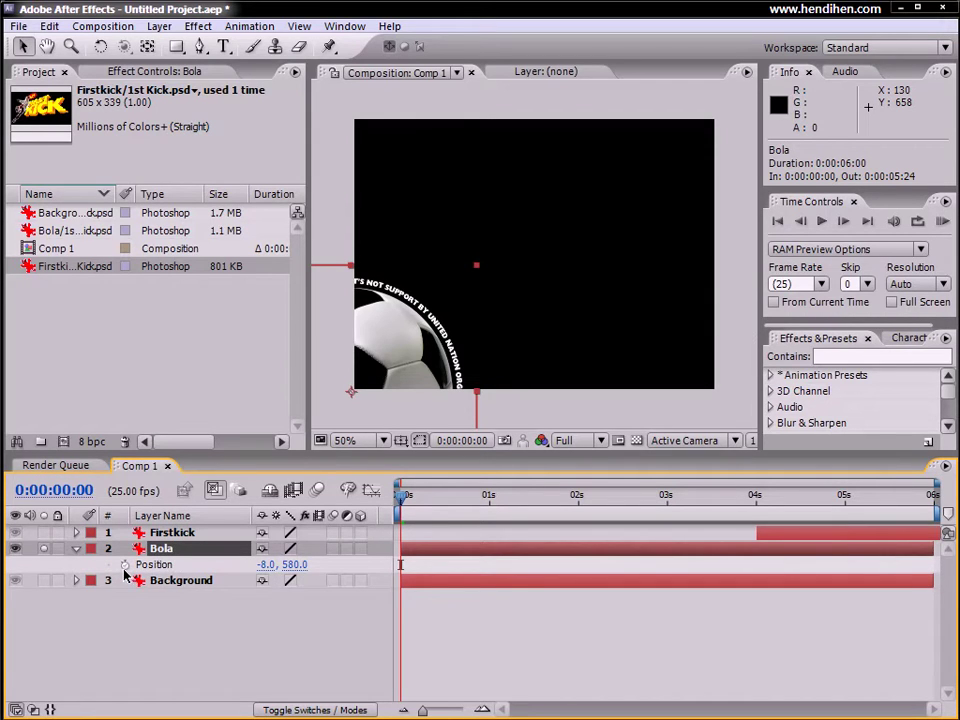
key("p")
key("p")
key("p")
key("p")
left_click(76, 549)
left_click(76, 549)
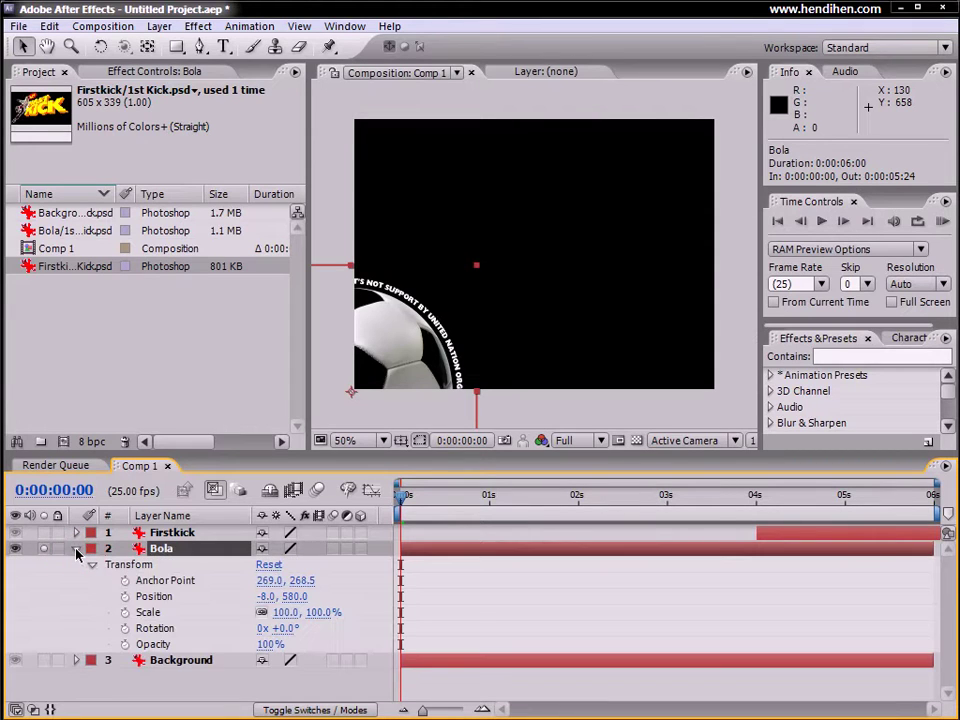
left_click(163, 597)
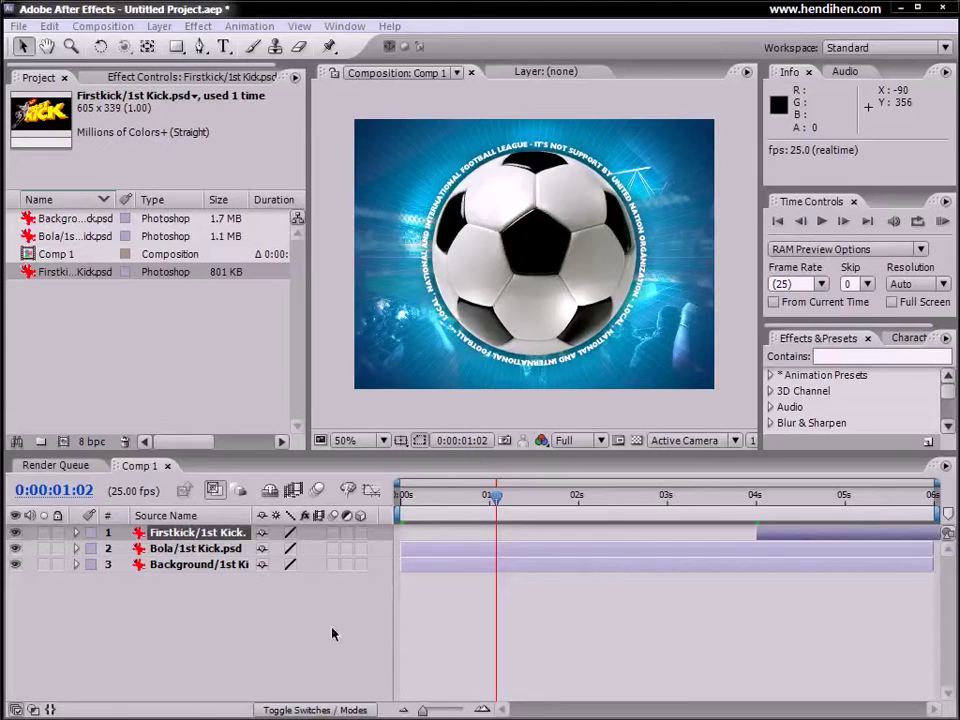
Toggle the layer column between Source Name and Layer Name display.
left_click(190, 548)
left_click(192, 564)
left_click(190, 532)
left_click(192, 516)
left_click(195, 516)
left_click(195, 516)
left_click(195, 516)
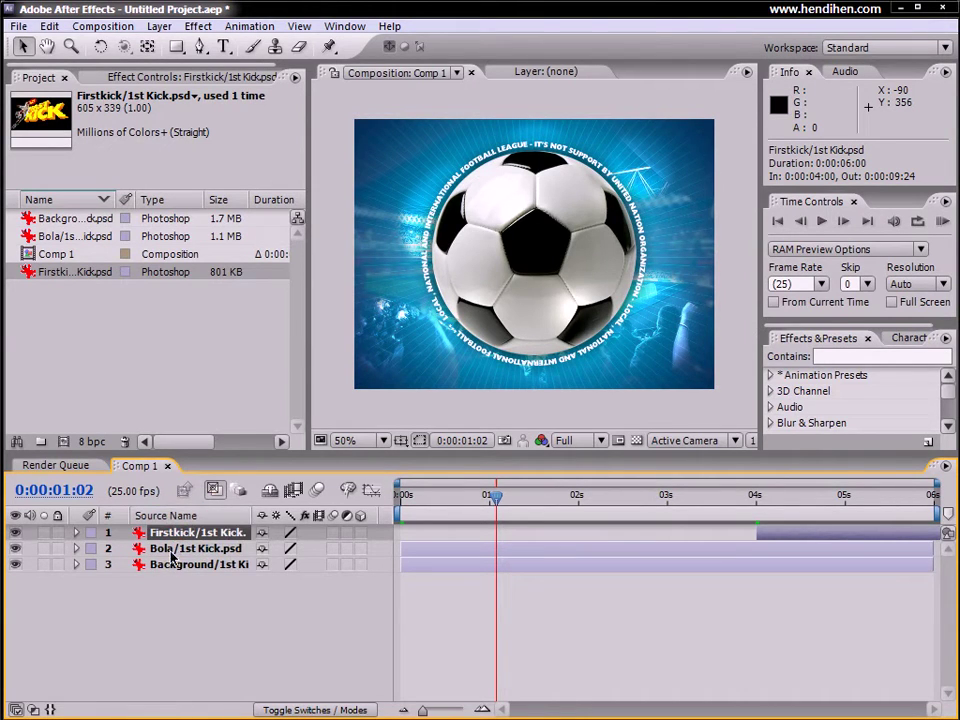
Rename the ball layer to Bola and the background layer to Background.
left_click(173, 553)
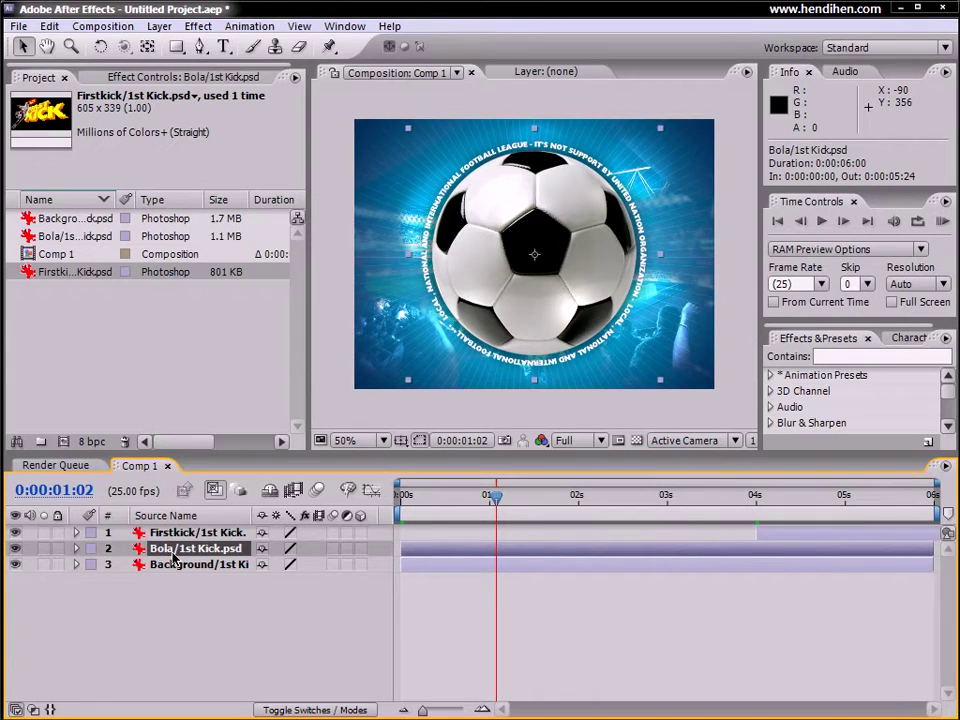
key("Return")
type("B")
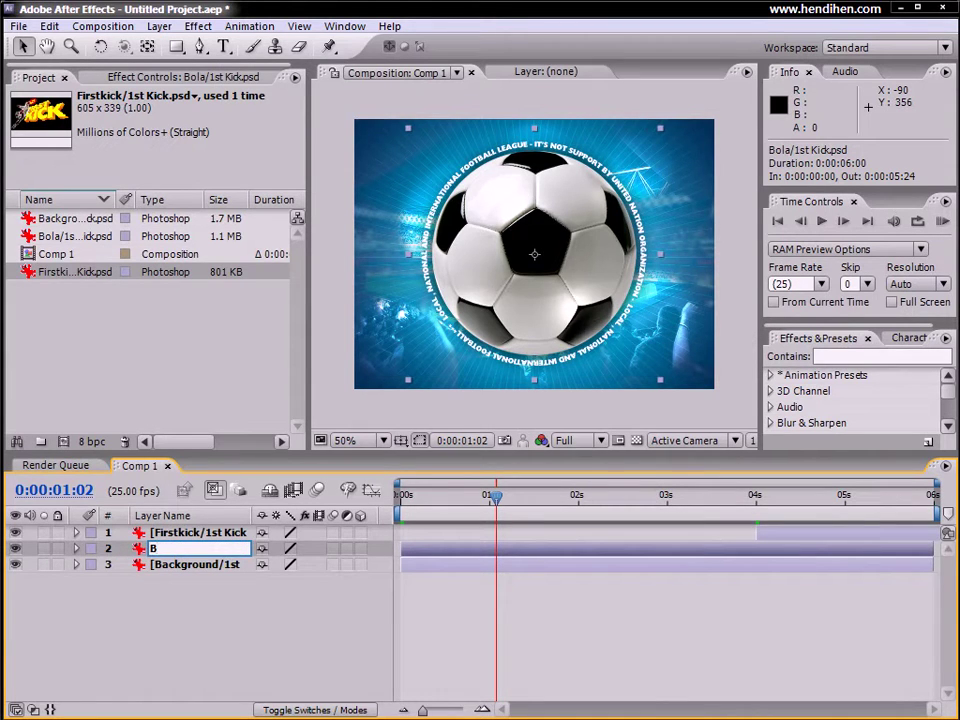
type("ola")
key("Return")
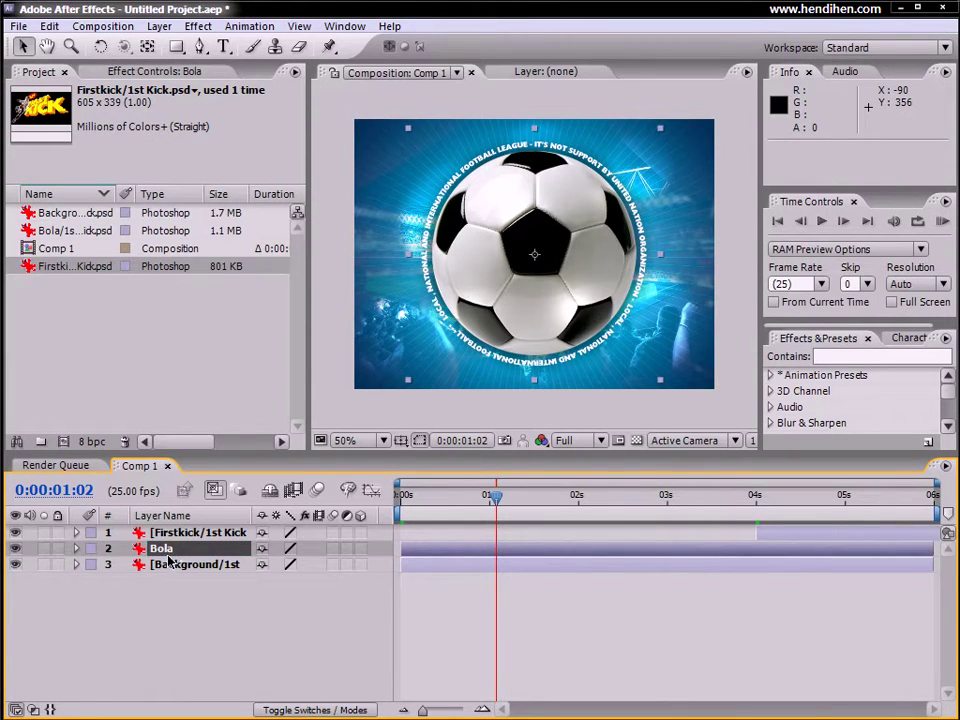
left_click(170, 564)
key("Return")
type("Ba")
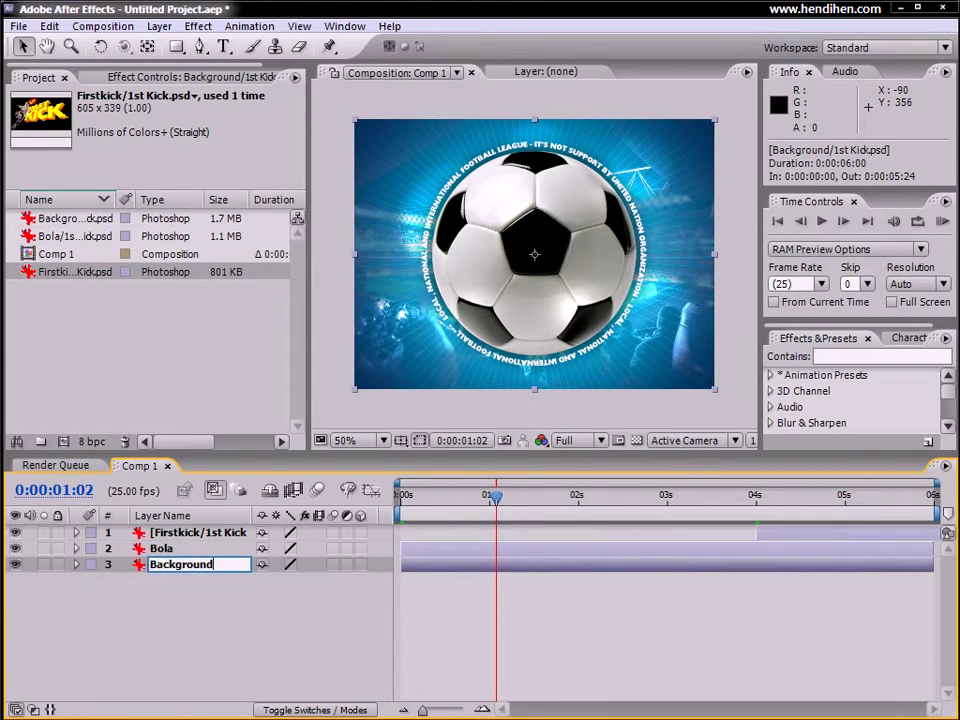
key("Return")
Rename the logo layer to Firstkick and select all three layers.
left_click(168, 535)
key("Return")
type("Firstkick")
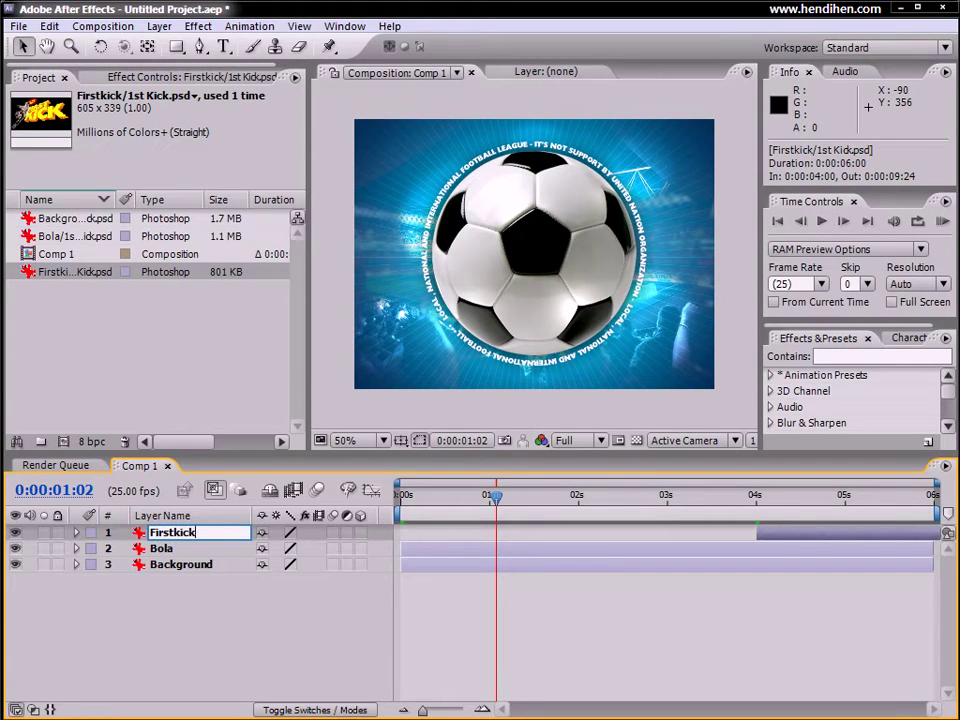
key("Return")
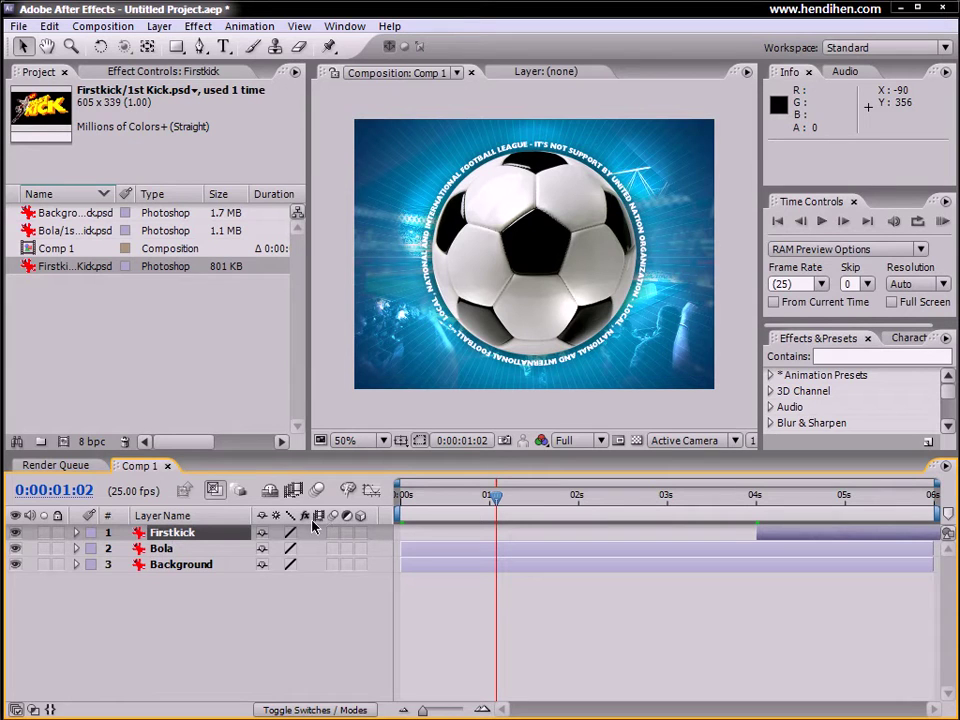
key("ctrl+a")
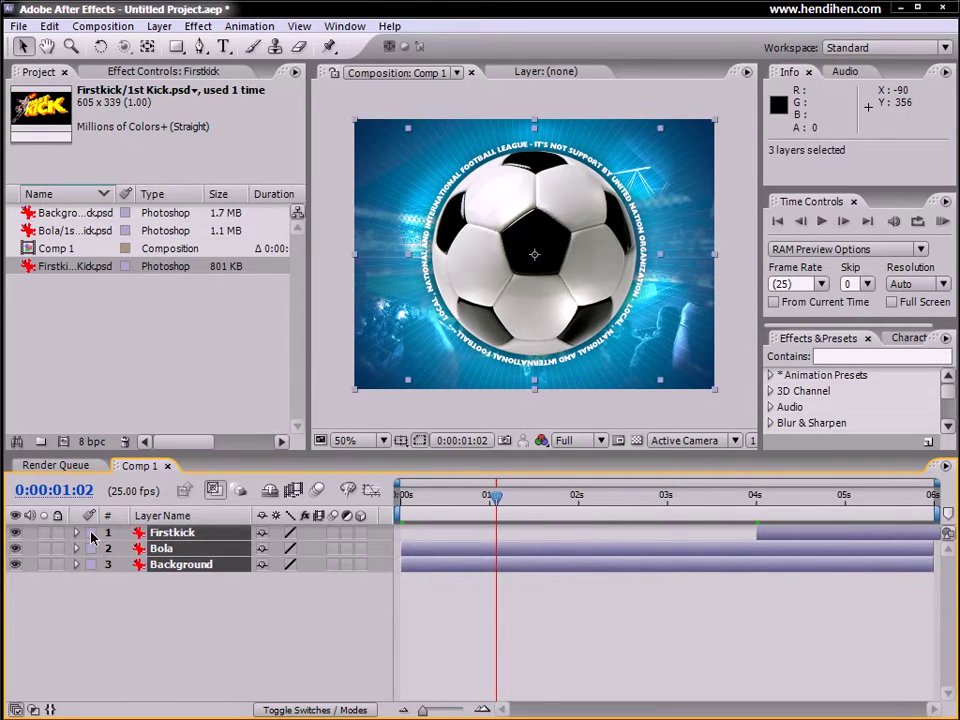
Try Cyan, Yellow and Sandstone labels on all layers, settle on Red, then select Bola.
left_click(92, 537)
left_click(116, 562)
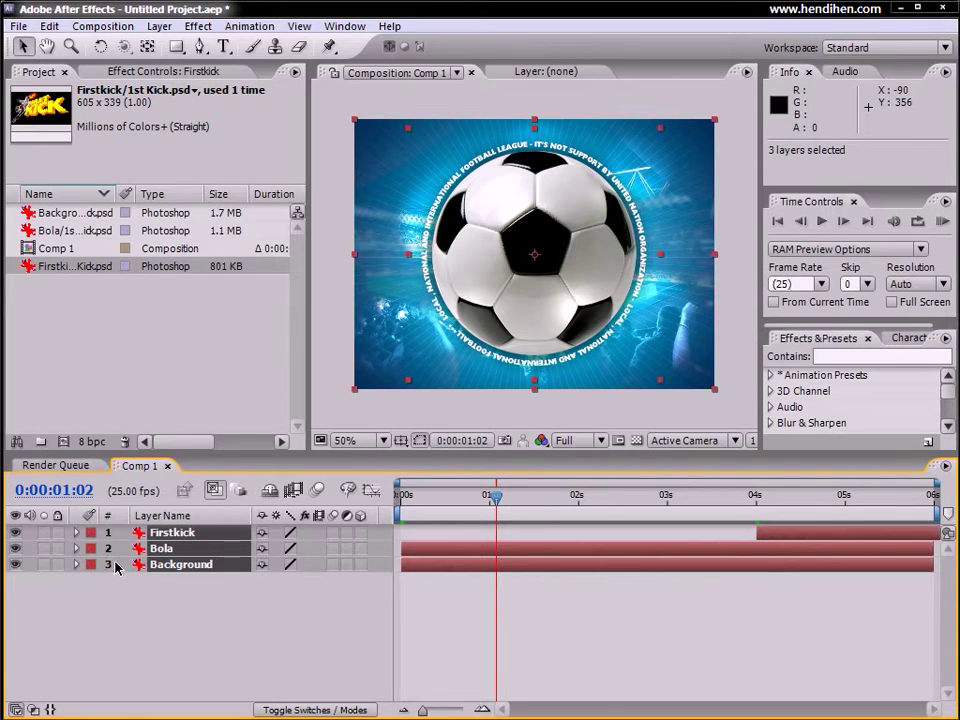
left_click(92, 532)
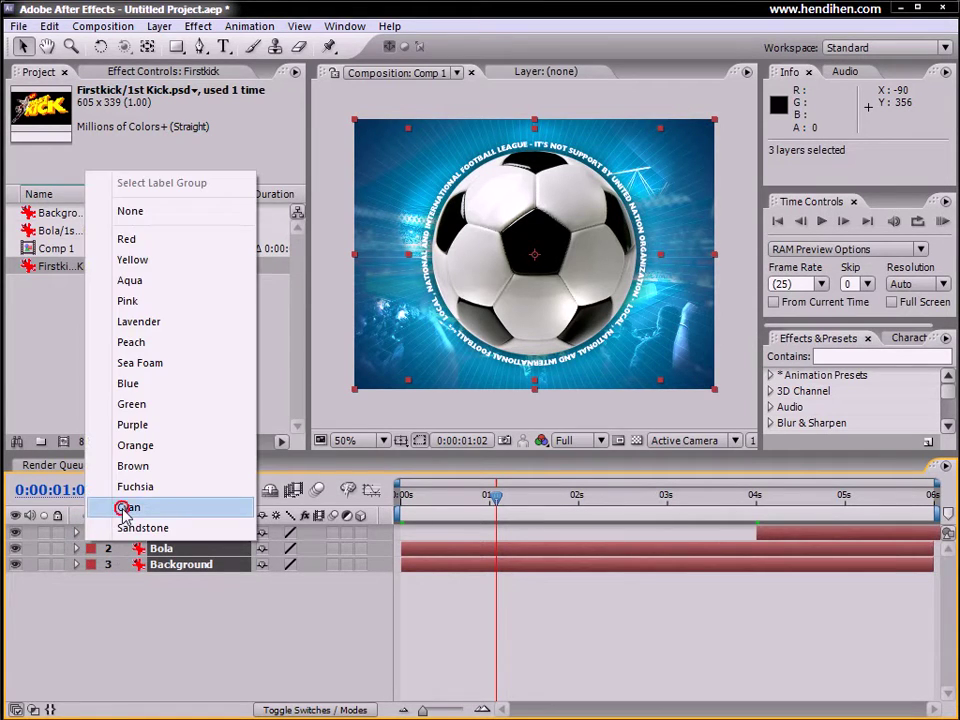
left_click(123, 508)
left_click(95, 547)
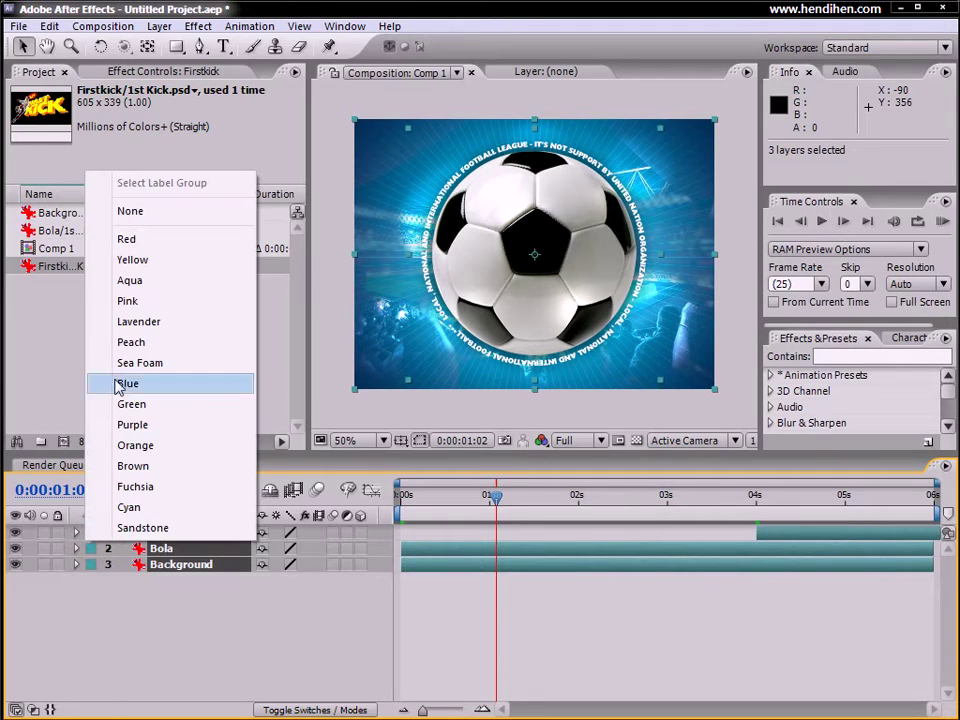
left_click(130, 258)
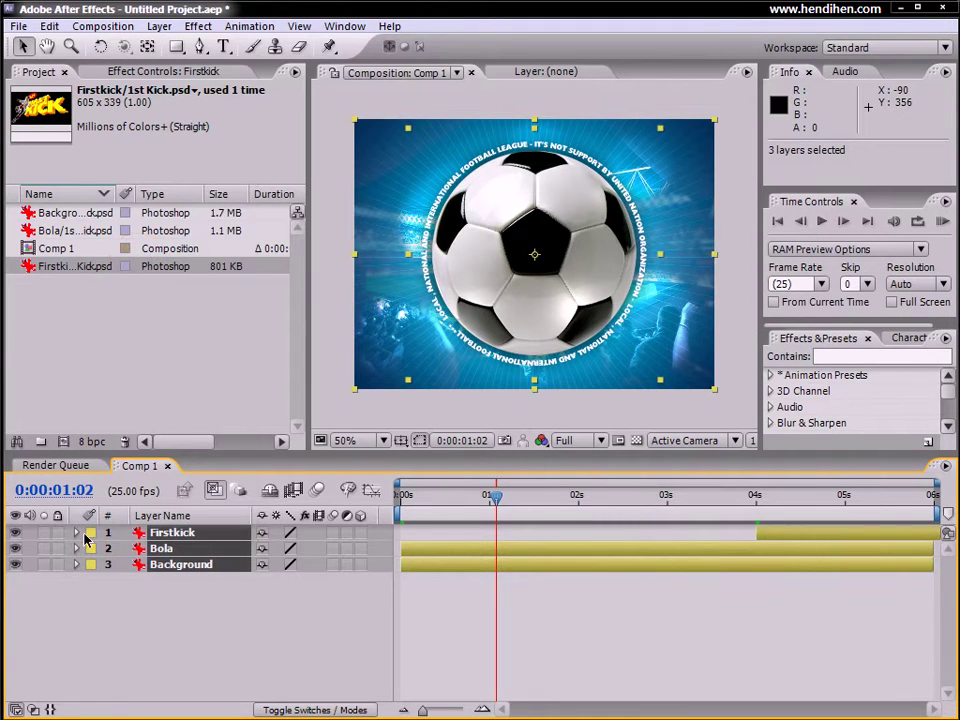
left_click(100, 466)
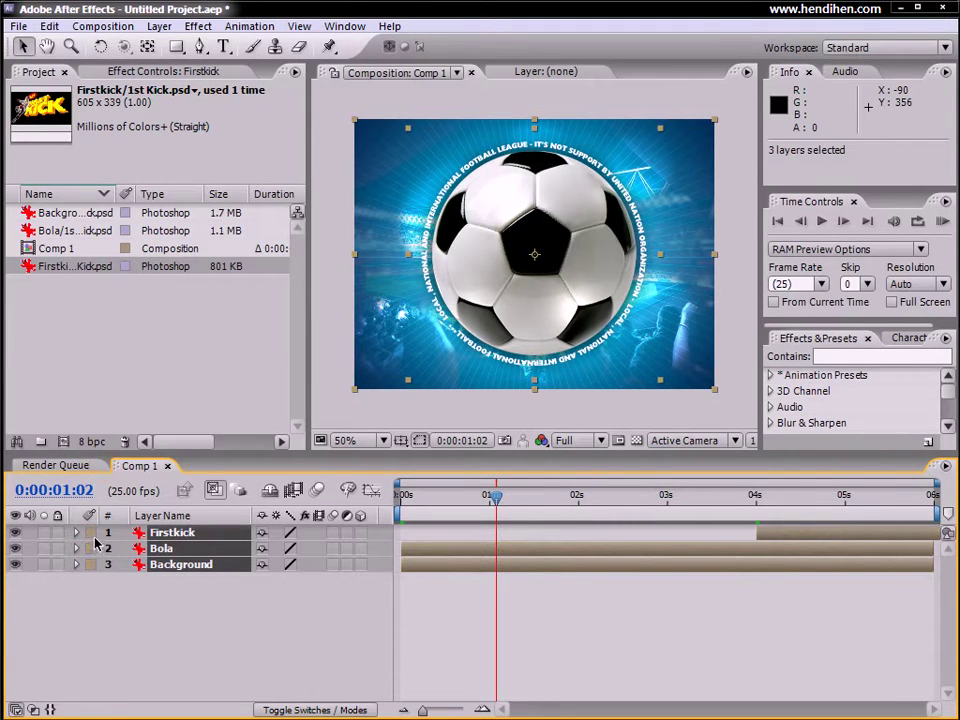
left_click(93, 541)
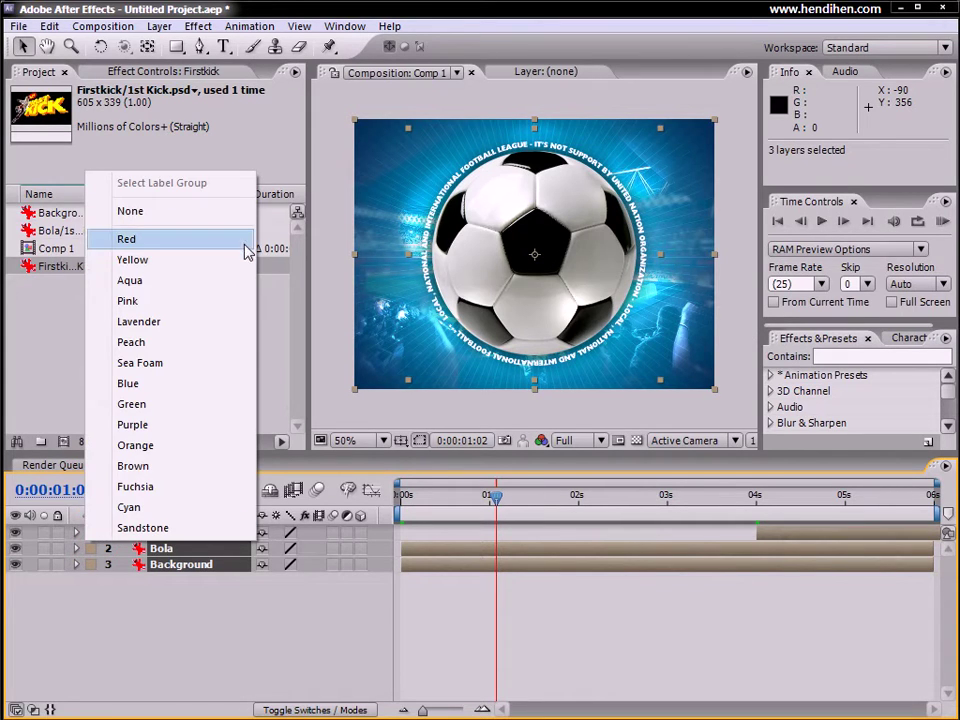
left_click(247, 247)
left_click(473, 609)
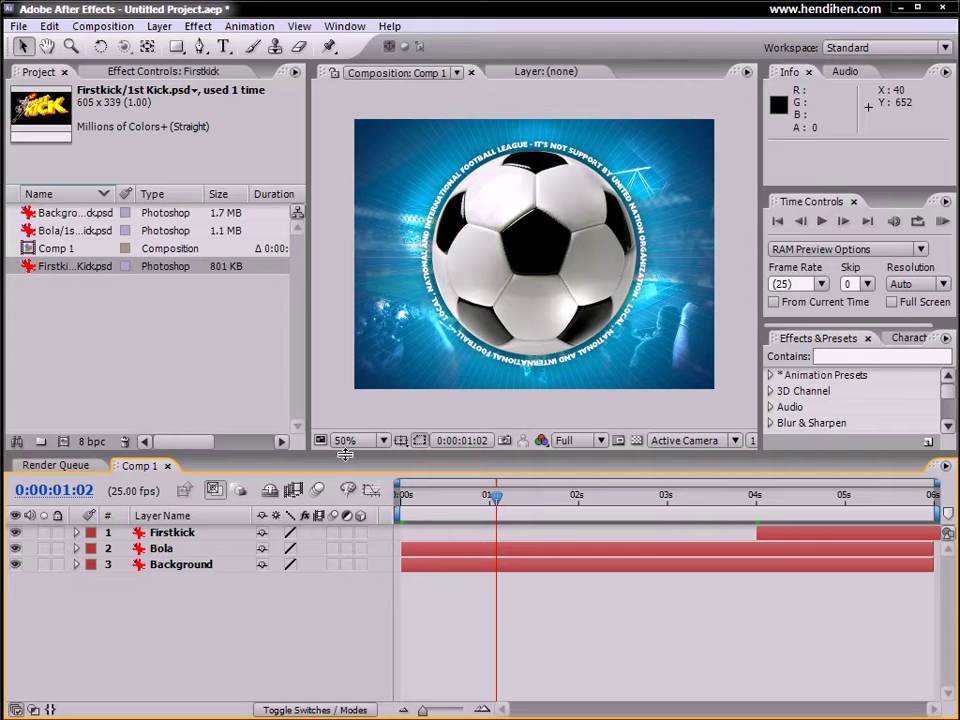
left_click(160, 549)
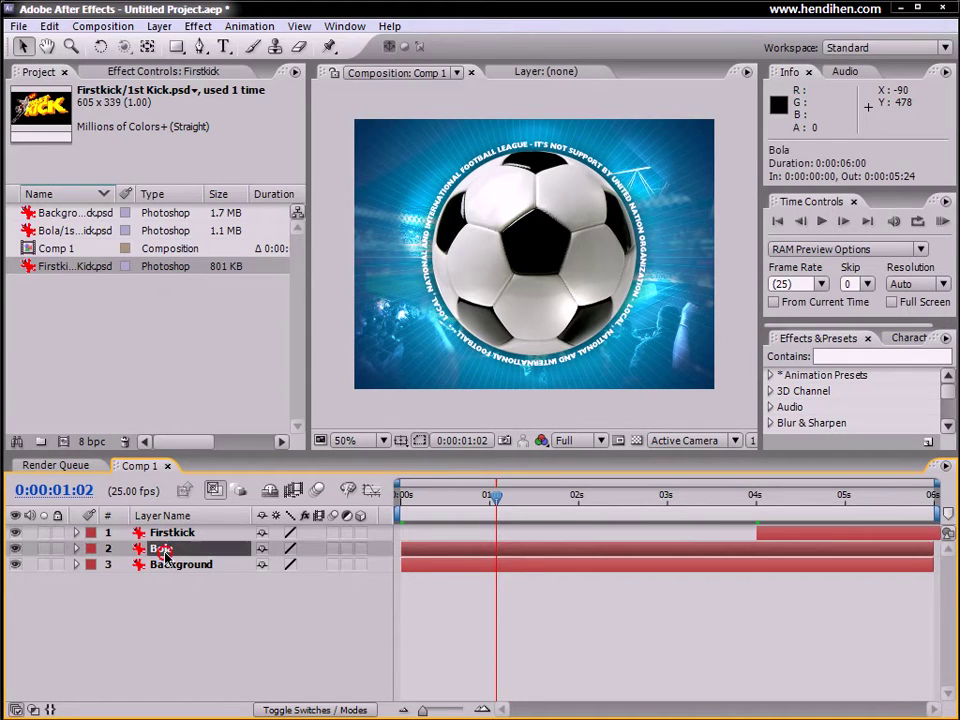
Toggle layer visibility and preview the Firstkick logo at 0:00:04:10.
left_click(14, 549)
left_click(14, 549)
left_click(15, 534)
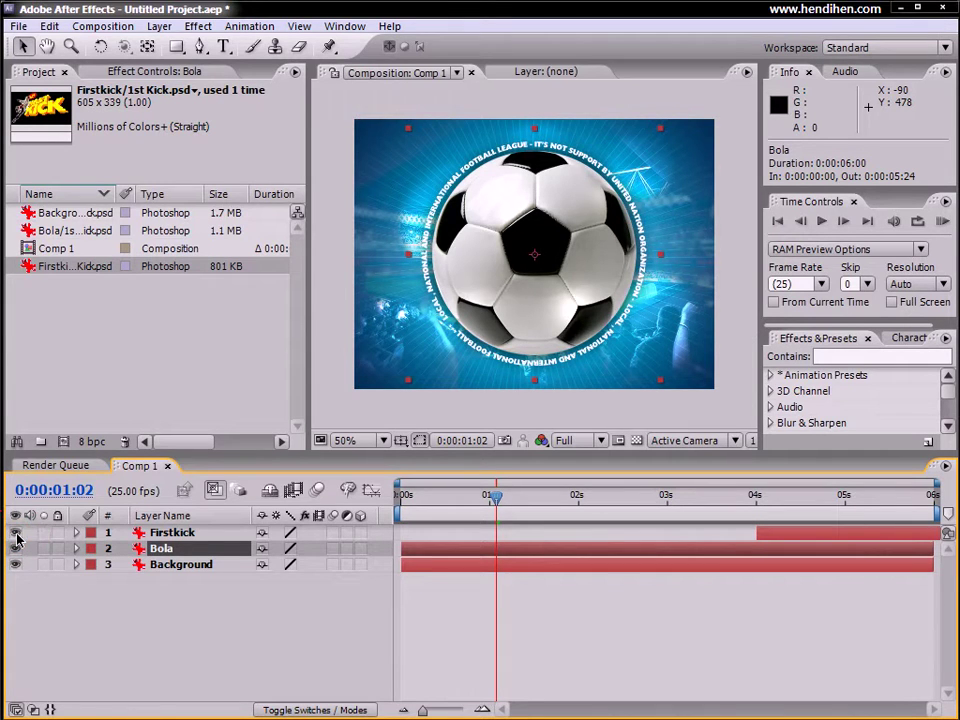
left_click(15, 549)
left_click(15, 549)
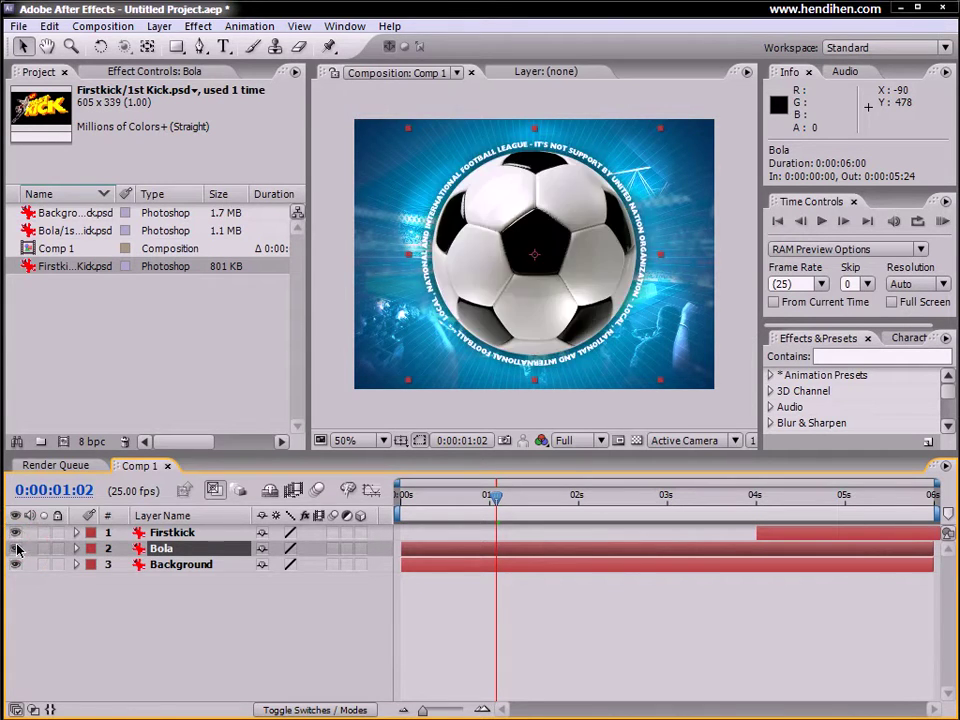
left_click(157, 534)
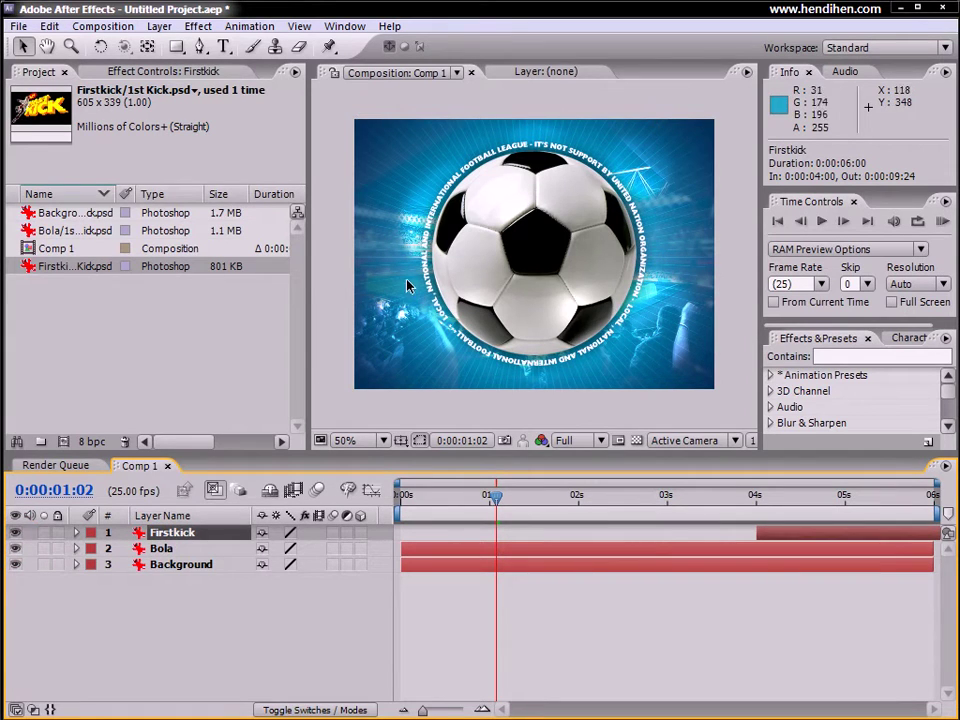
left_click_drag(700, 494, 792, 498)
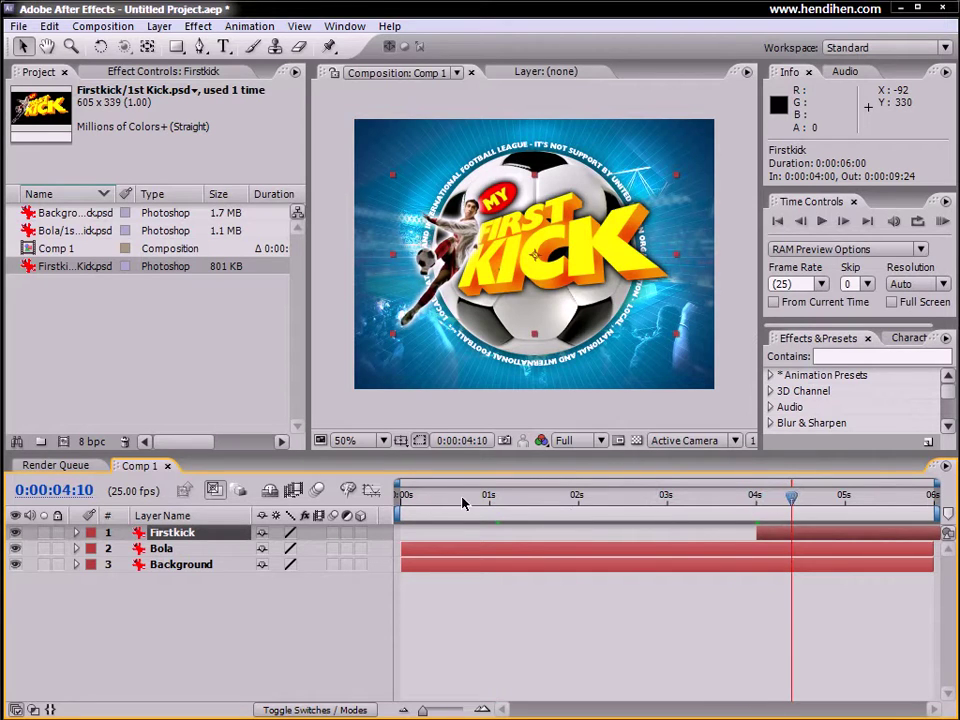
Solo Bola and, at time zero, drag the ball to the bottom-left at -8.0, 580.0.
left_click(170, 549)
left_click(44, 548)
left_click(44, 549)
left_click(44, 549)
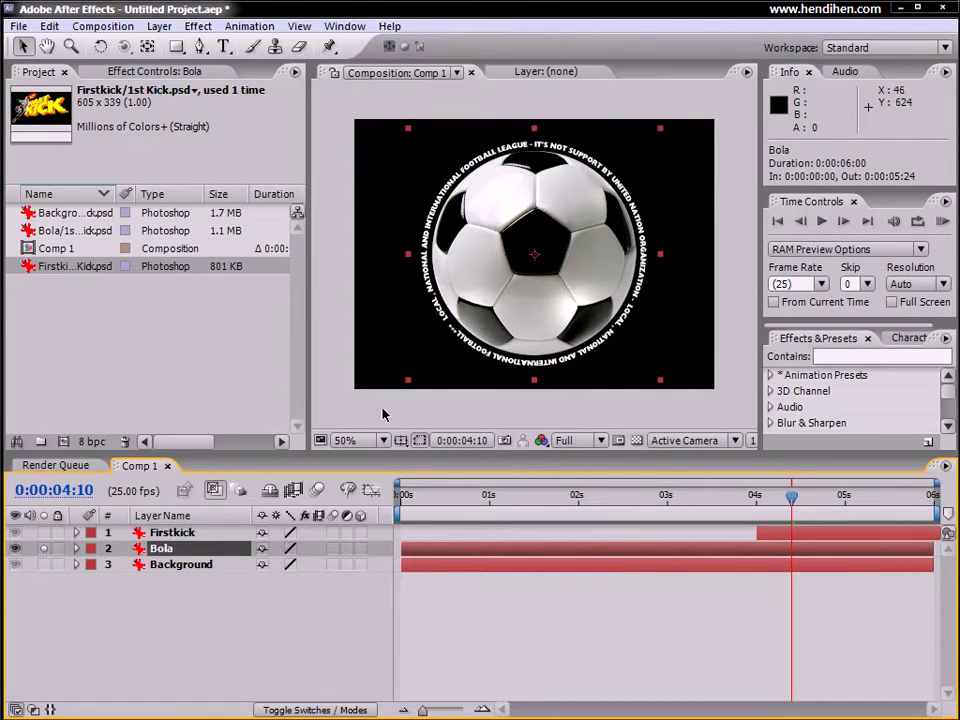
left_click_drag(506, 479, 401, 479)
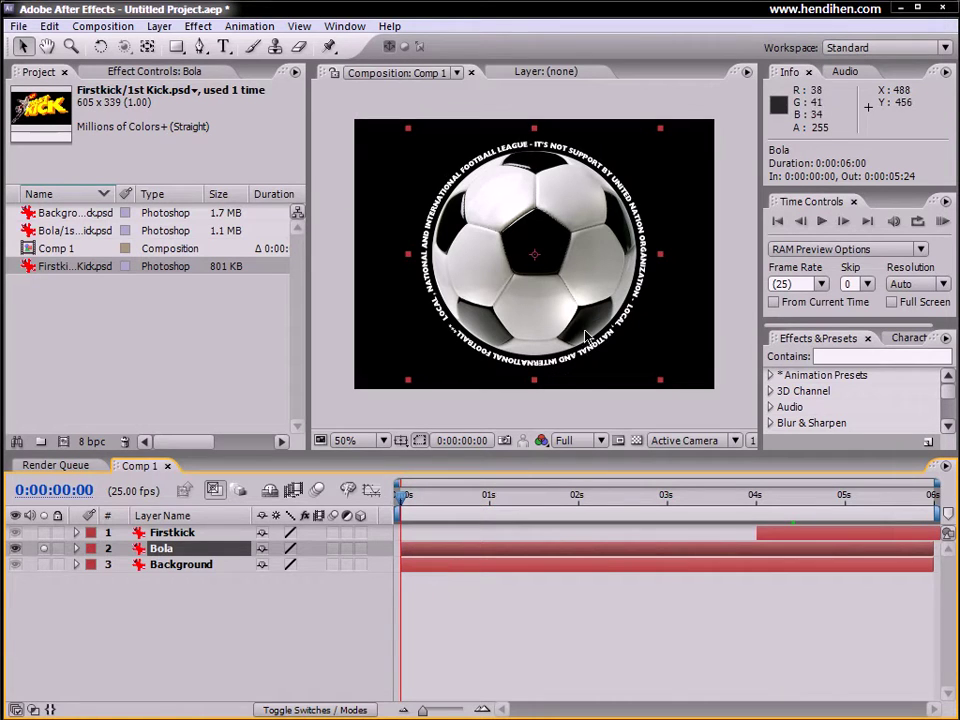
mouse_move(612, 248)
left_mouse_down()
mouse_move(474, 341)
mouse_move(418, 393)
left_mouse_up()
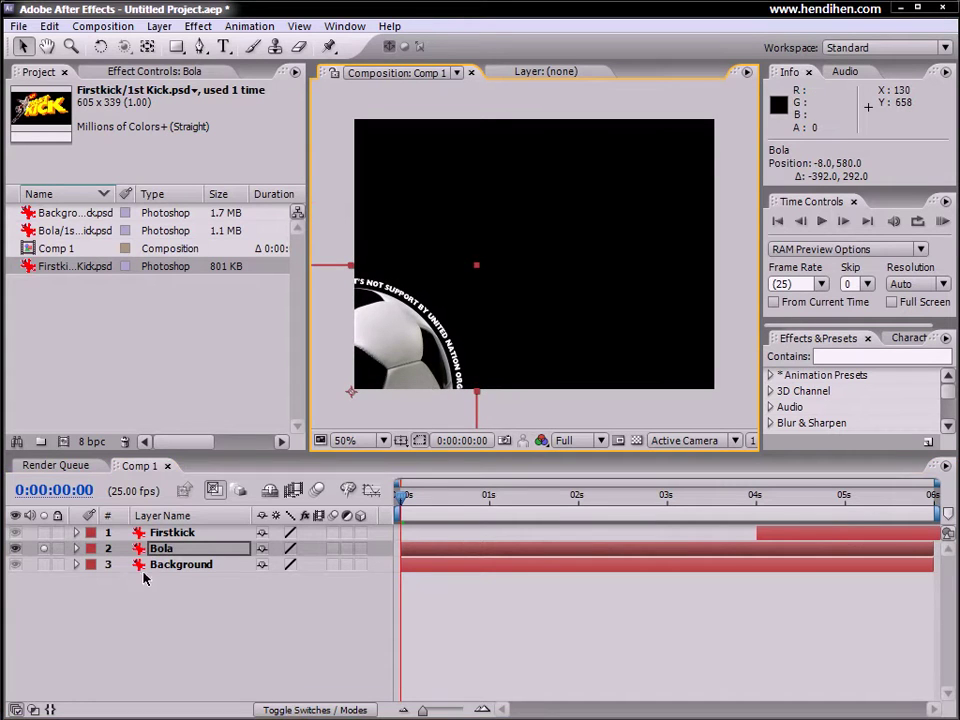
Twirl open Bola's Transform group and look through Scale, Rotation, Opacity and Position.
left_click(75, 548)
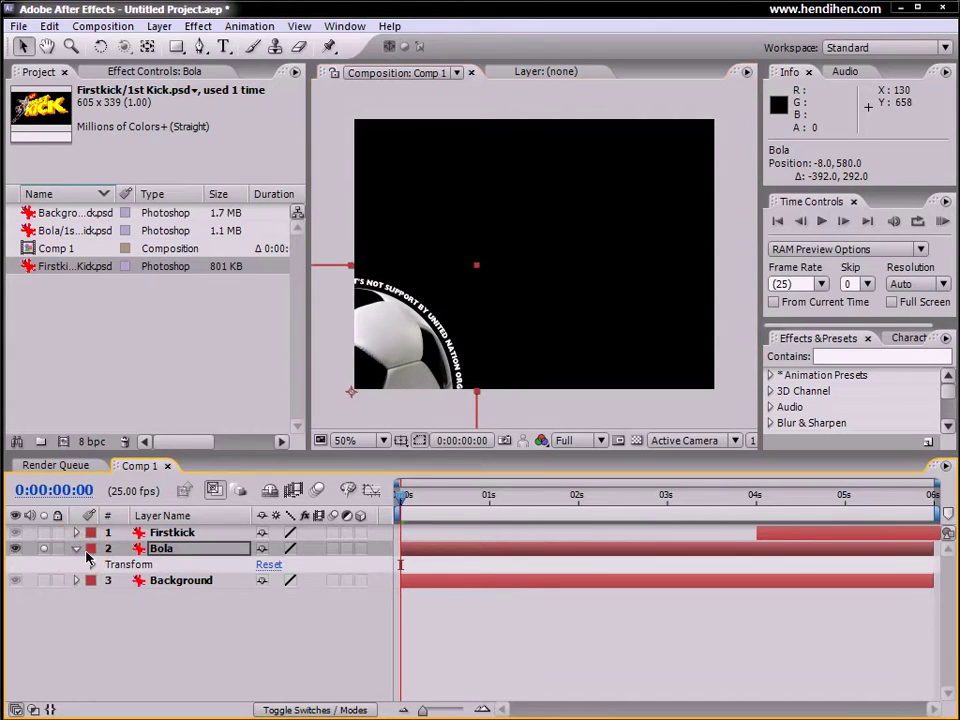
left_click(93, 565)
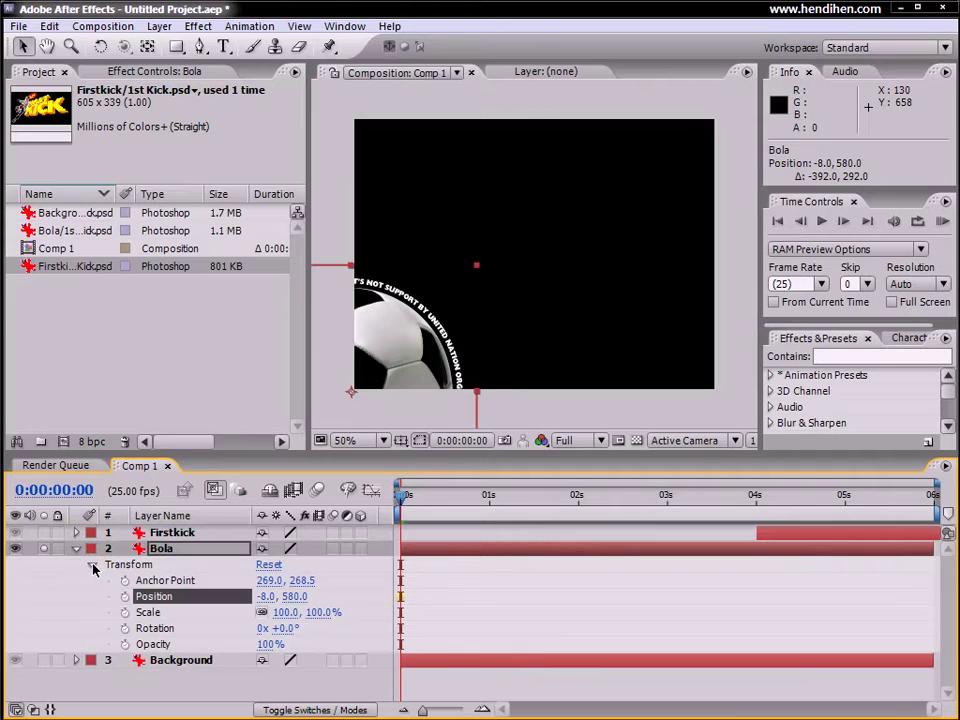
left_click(148, 612)
left_click(152, 628)
left_click(152, 644)
left_click(151, 598)
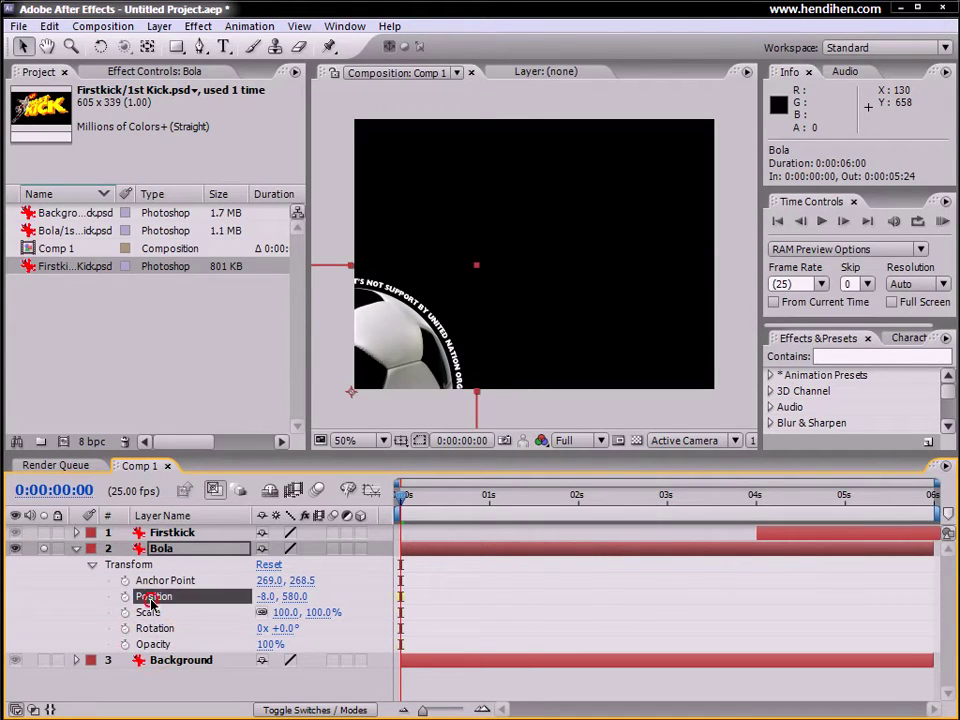
left_click(76, 550)
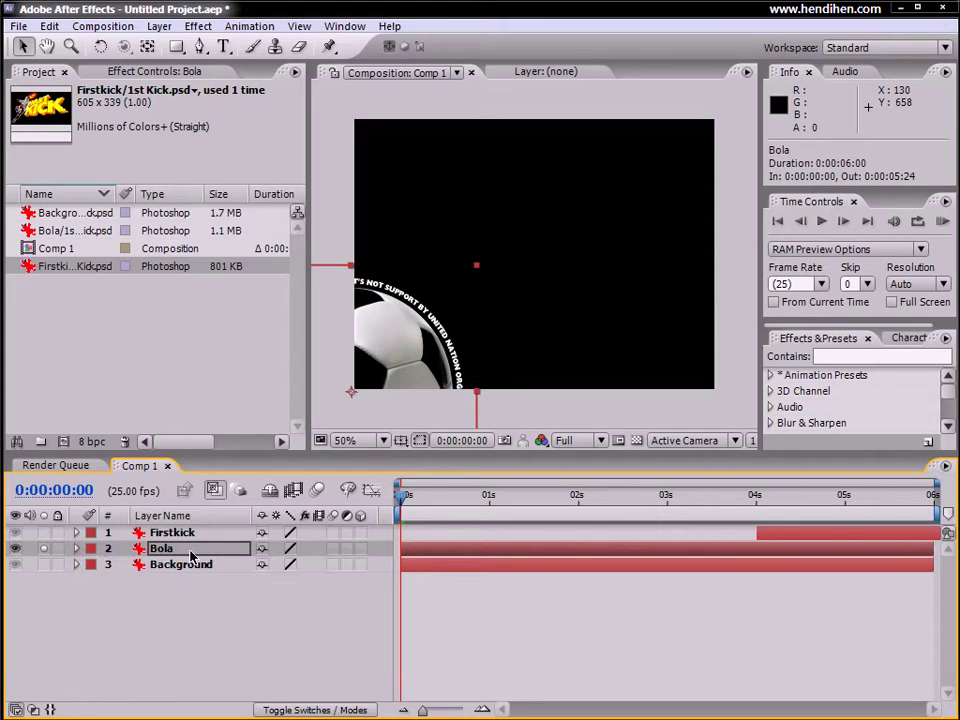
left_click(190, 552)
Set the first Bola Position keyframe at 0 seconds holding -8.0, 580.0.
key("p")
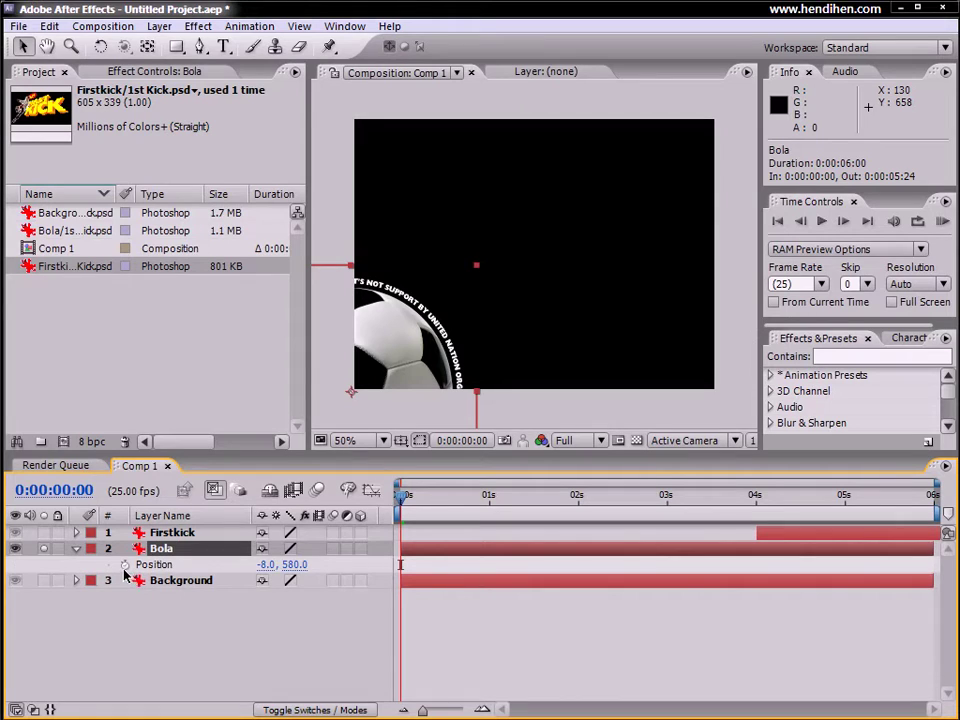
key("p")
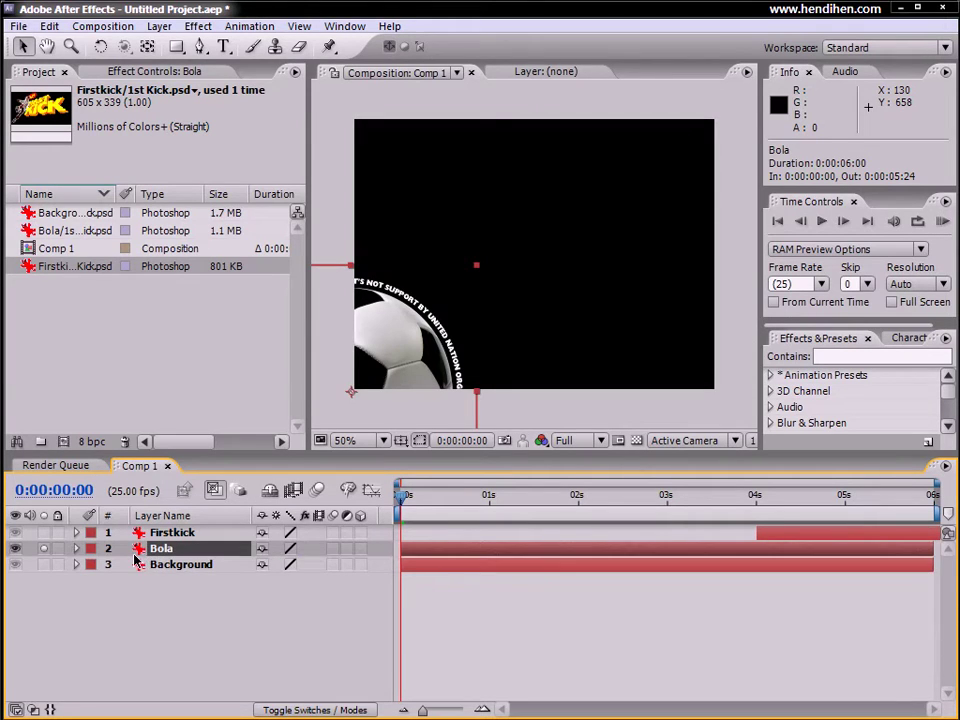
key("p")
key("p")
key("p")
left_click(76, 550)
left_click(76, 550)
left_click(163, 600)
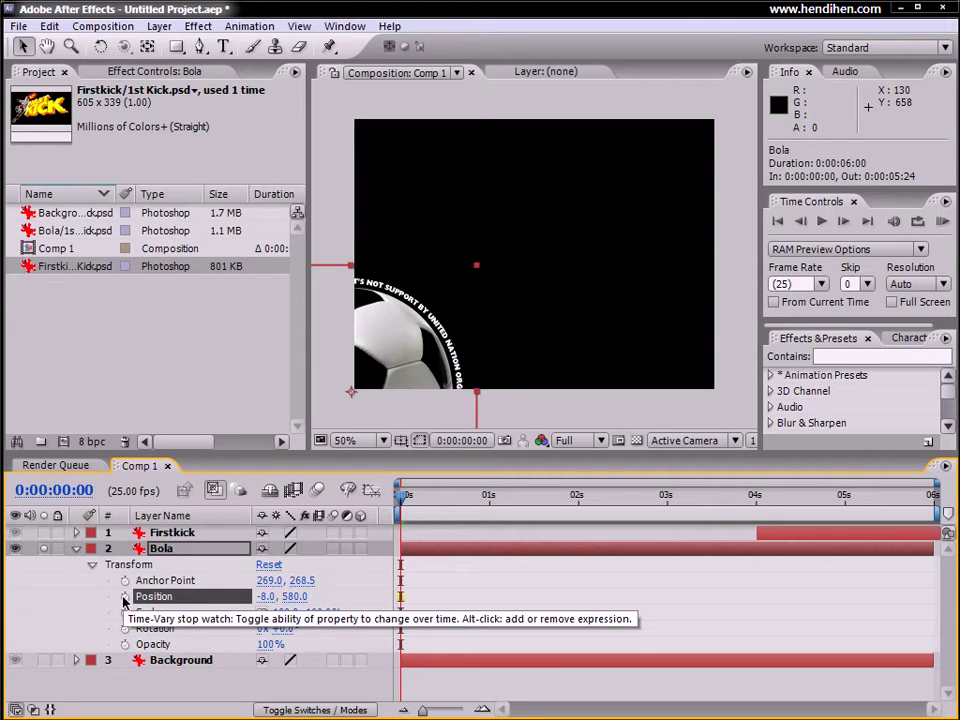
left_click(124, 597)
Add ball Position keyframes: top at 2s (412, 8), right edge at 3s (774, 360), centre at 4s (392, 298).
left_click_drag(403, 496, 580, 498)
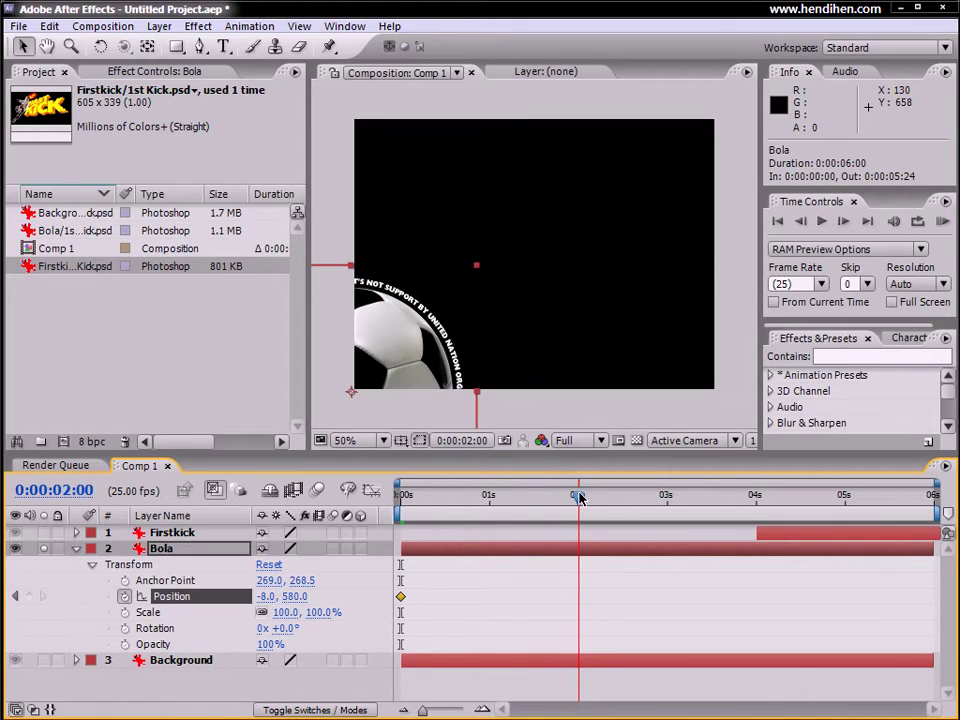
left_click_drag(408, 386, 618, 100)
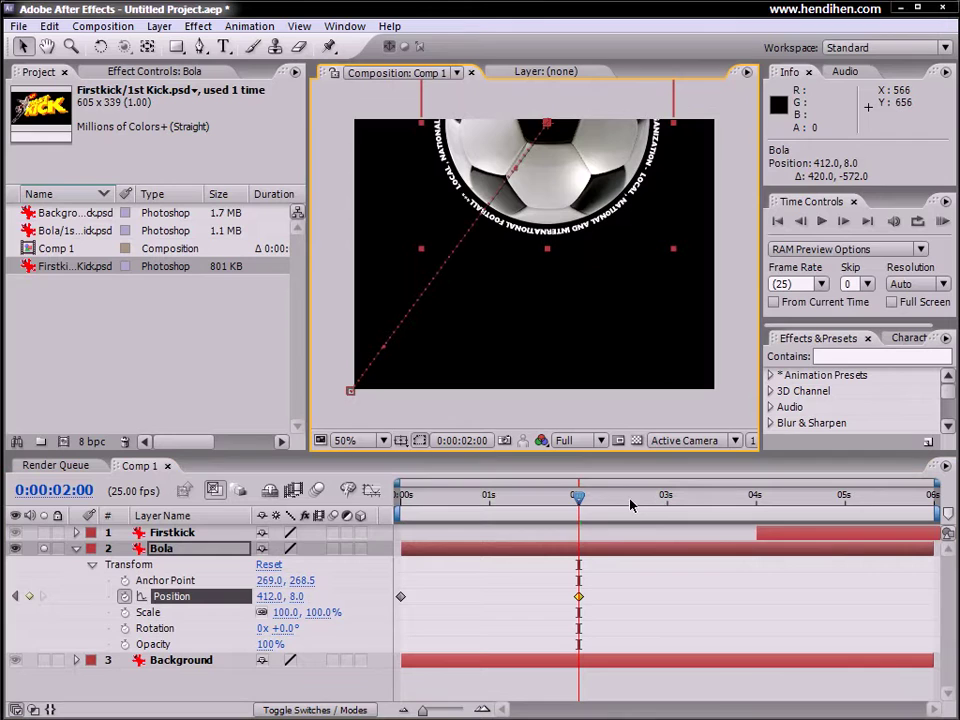
left_click(665, 508)
left_click_drag(607, 162, 770, 331)
left_click_drag(670, 503, 755, 497)
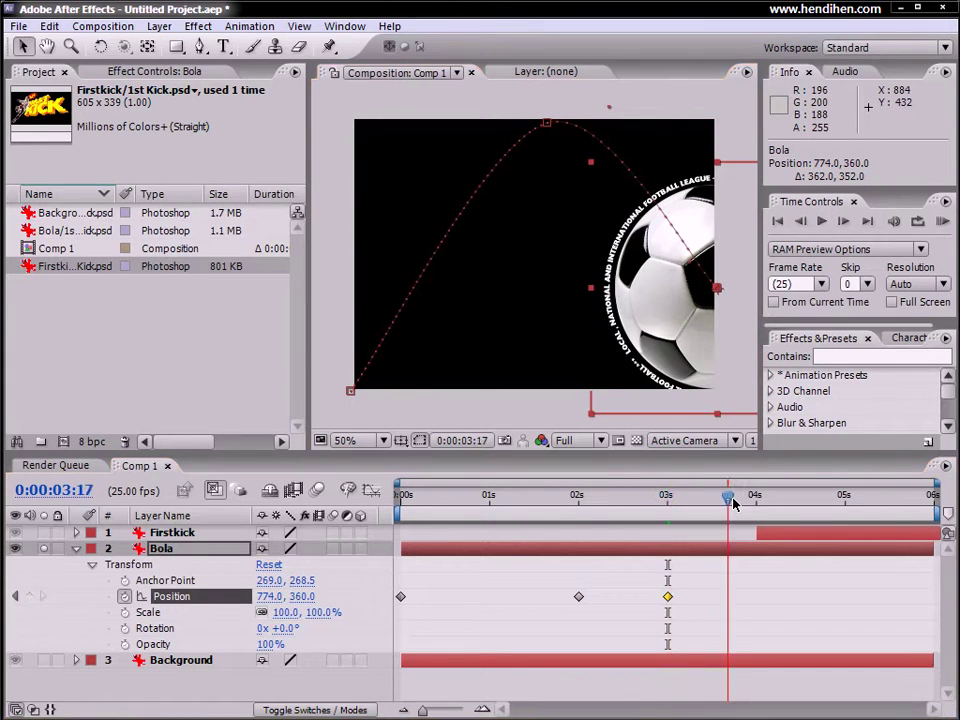
mouse_move(709, 334)
left_mouse_down()
mouse_move(514, 323)
mouse_move(518, 306)
left_mouse_up()
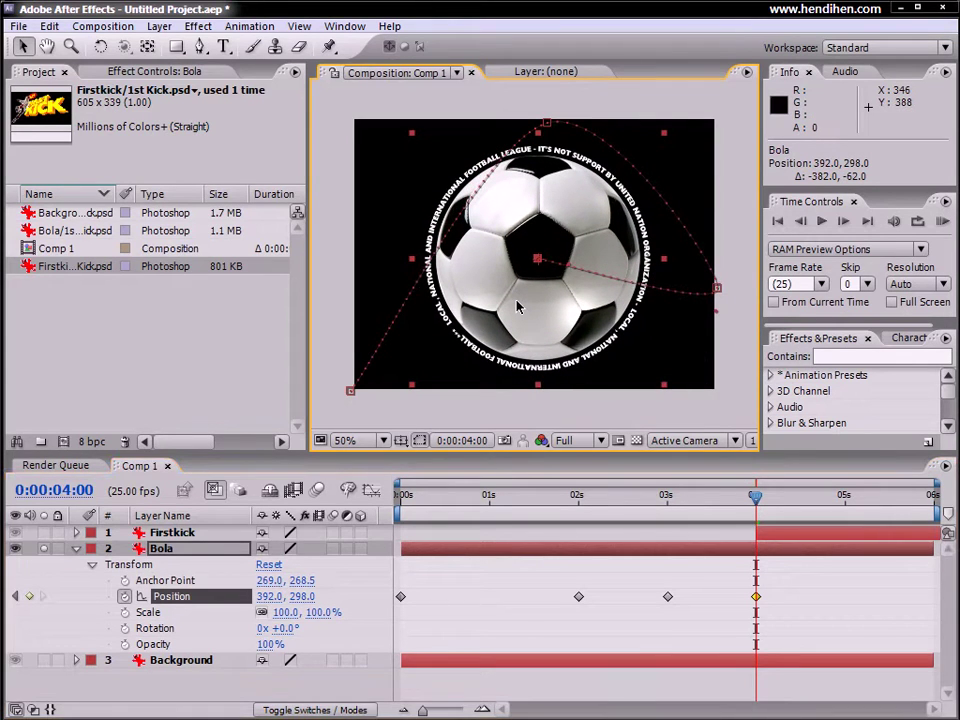
Reset the 4s Position keyframe to 384, 288, then play the ball's motion from zero.
right_click(212, 598)
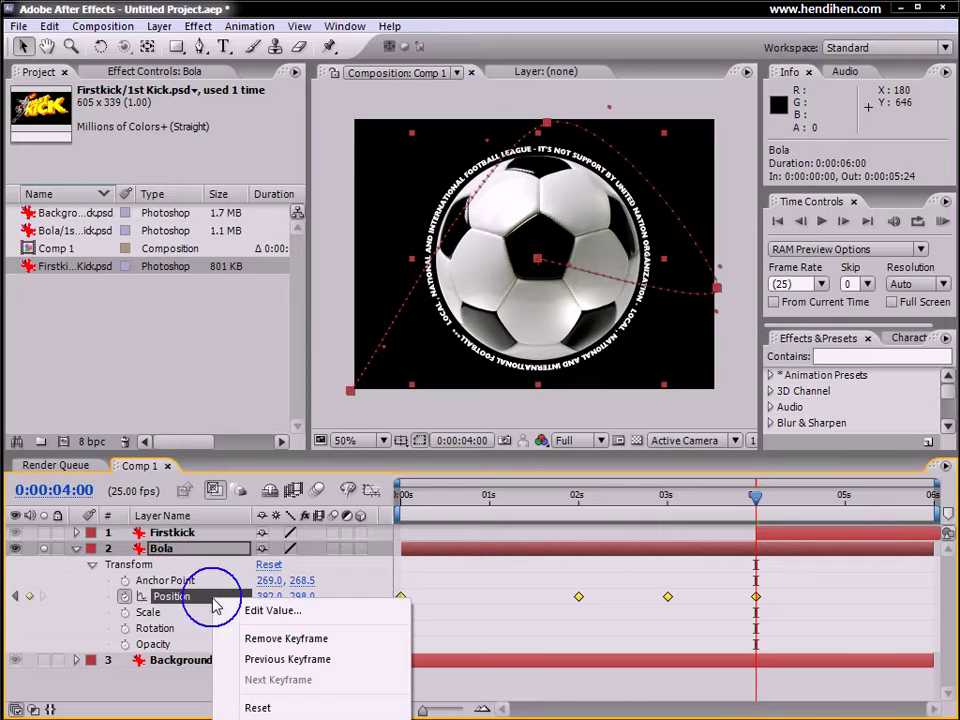
left_click(257, 706)
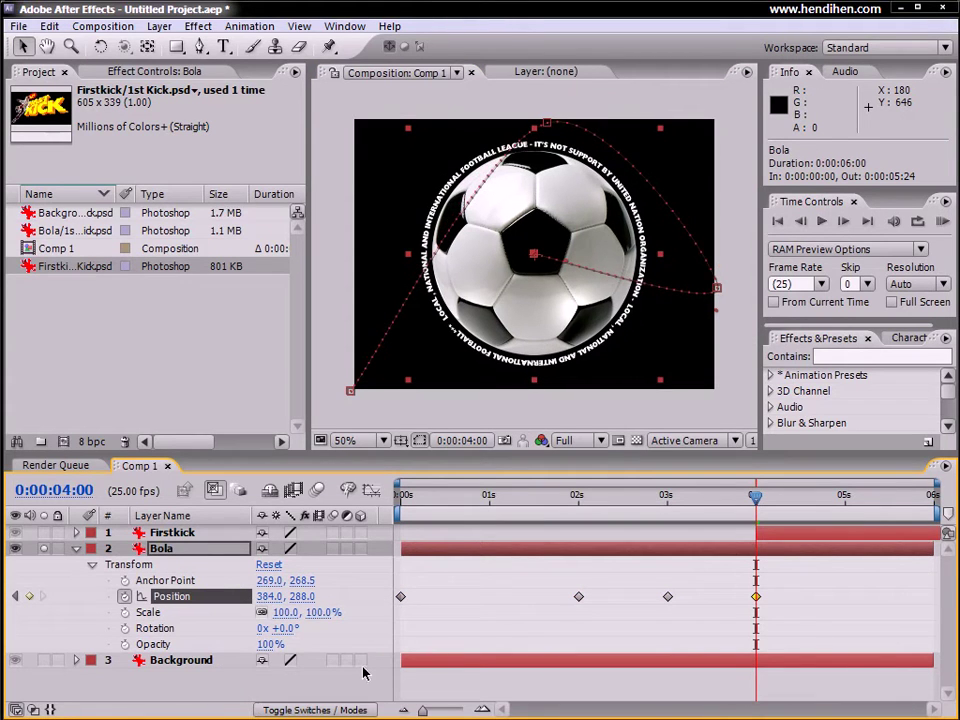
left_click_drag(470, 498, 400, 498)
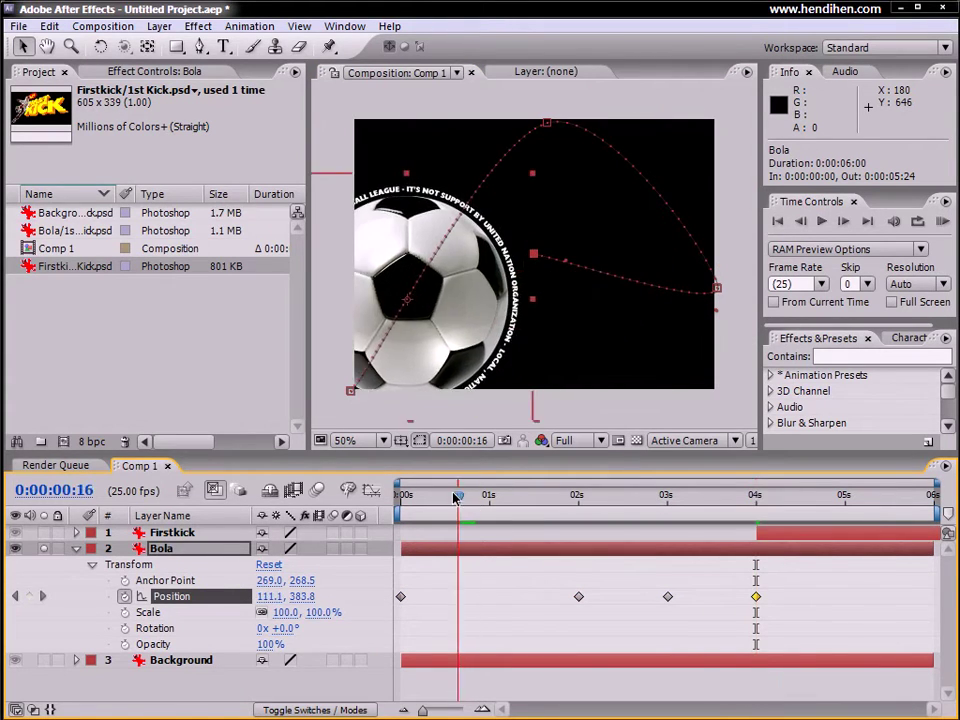
left_click(821, 221)
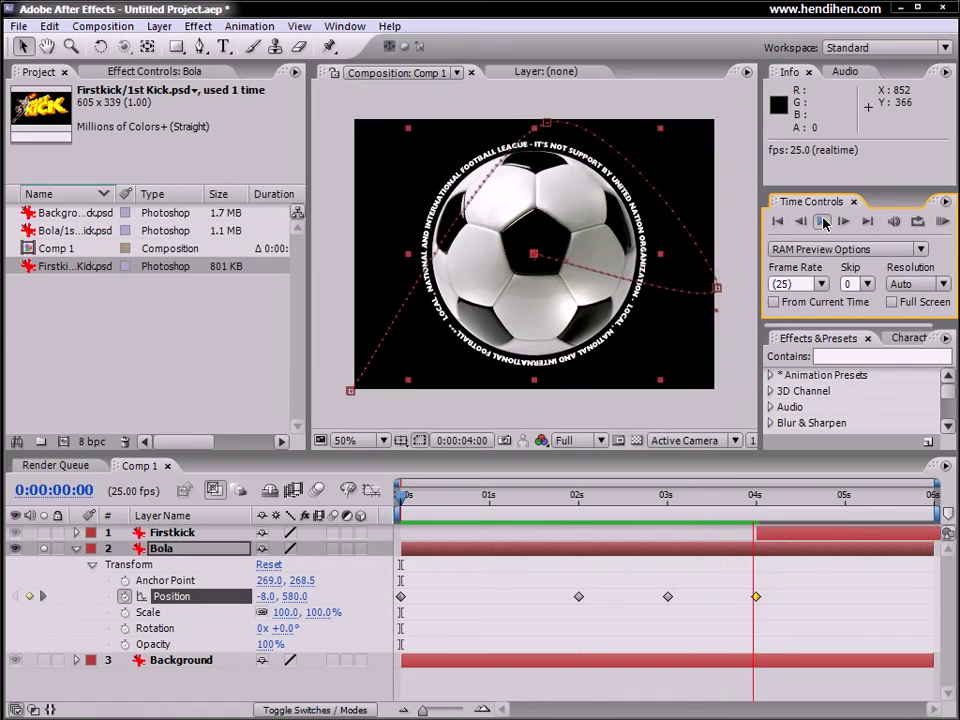
left_click(823, 221)
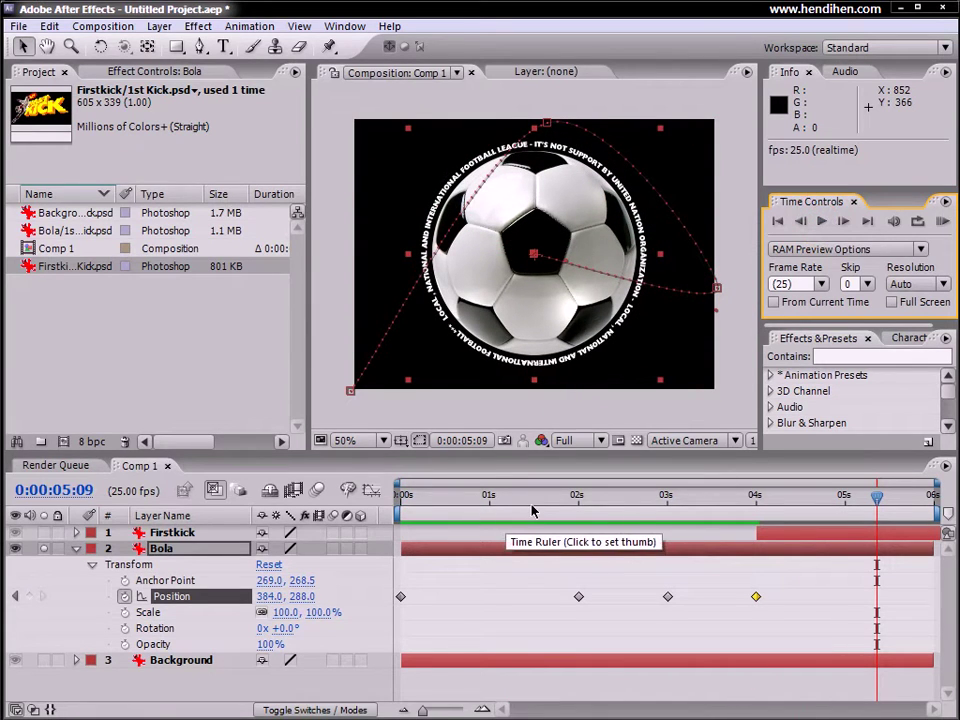
left_click(553, 210)
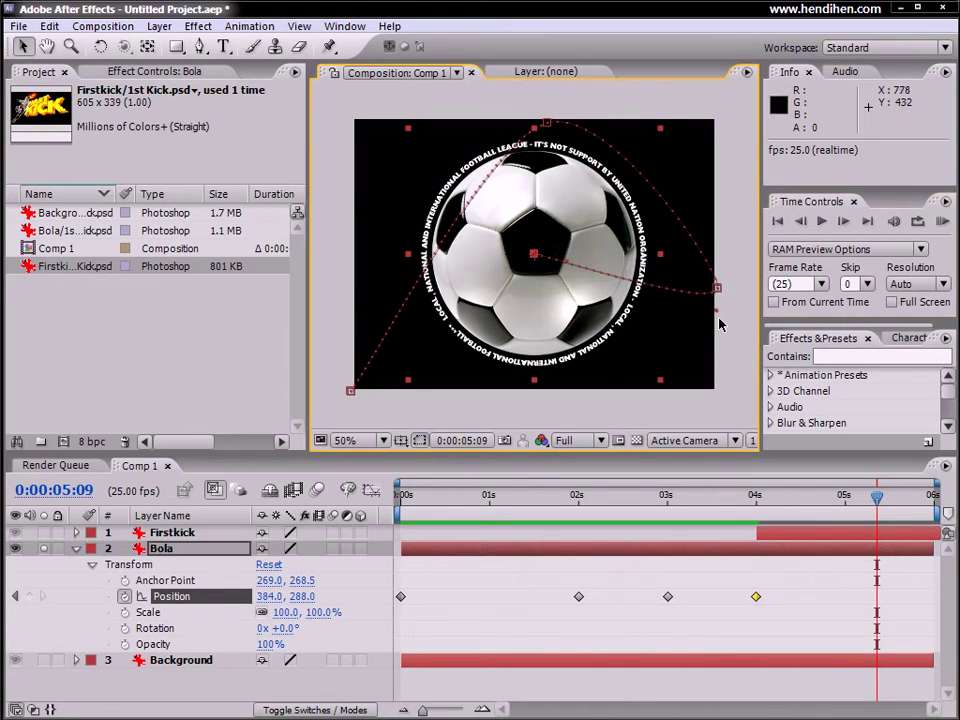
Pull Bezier handles from the right and centre motion-path points, undoing an accidental scale change.
mouse_move(717, 318)
left_mouse_down()
mouse_move(630, 386)
mouse_move(633, 368)
left_mouse_up()
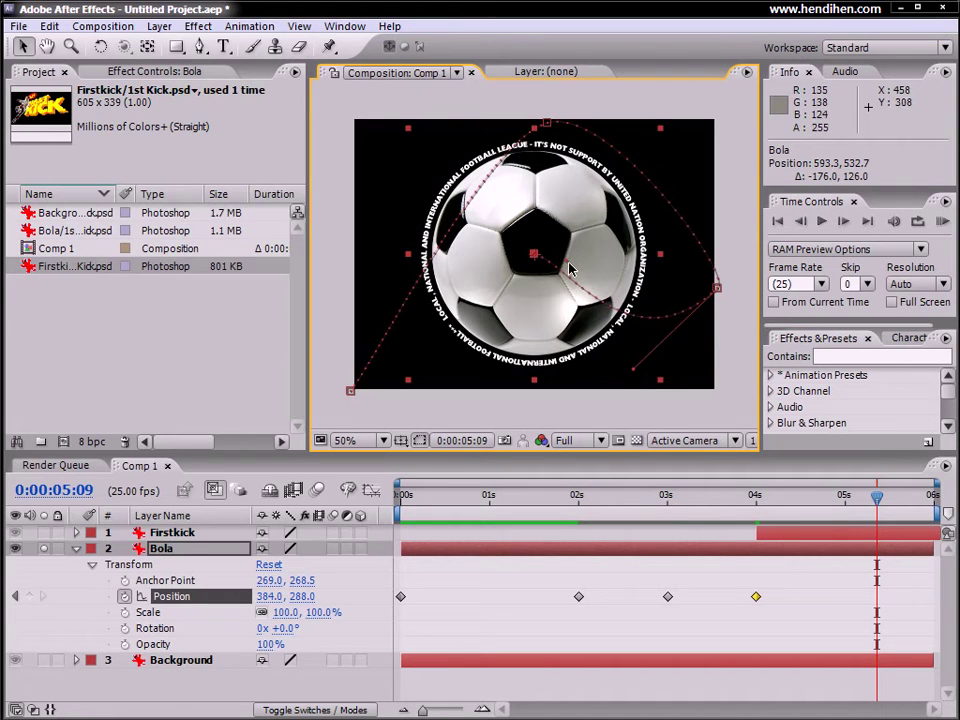
left_click_drag(570, 268, 533, 222)
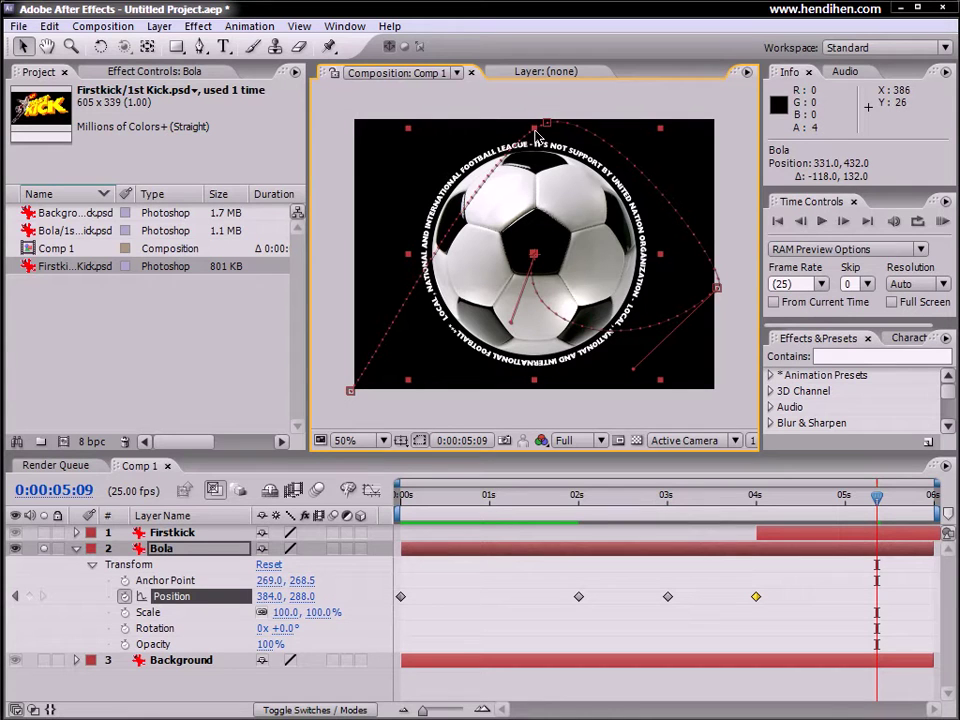
left_click_drag(535, 129, 536, 122)
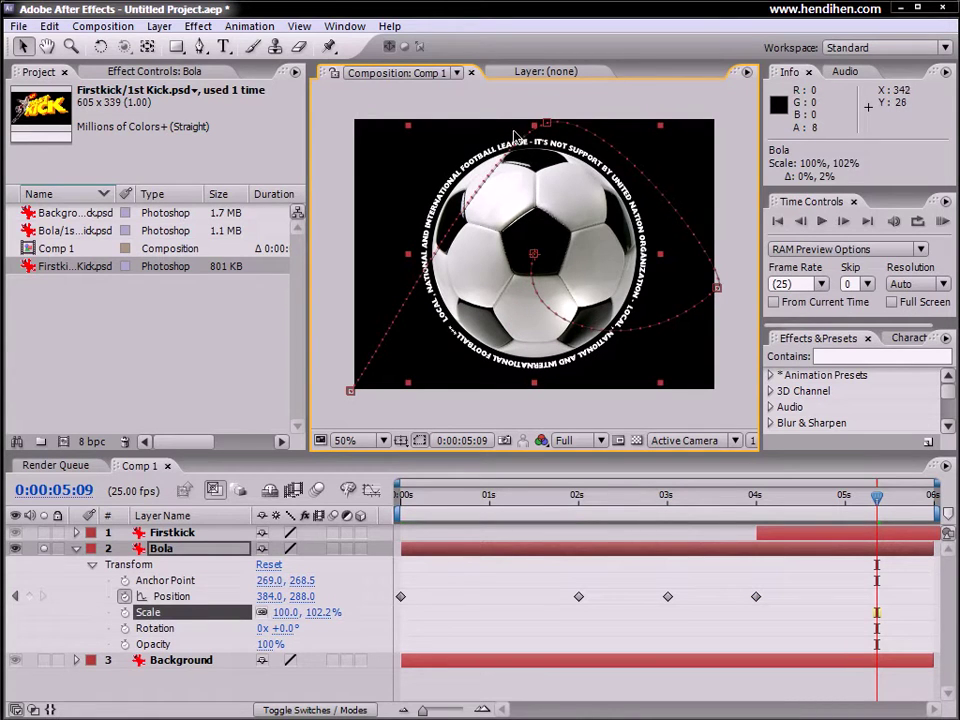
key("ctrl+z")
Curve the top, left, bottom-left and right path points into a sweeping spiral, undoing a stray move.
left_click(547, 122)
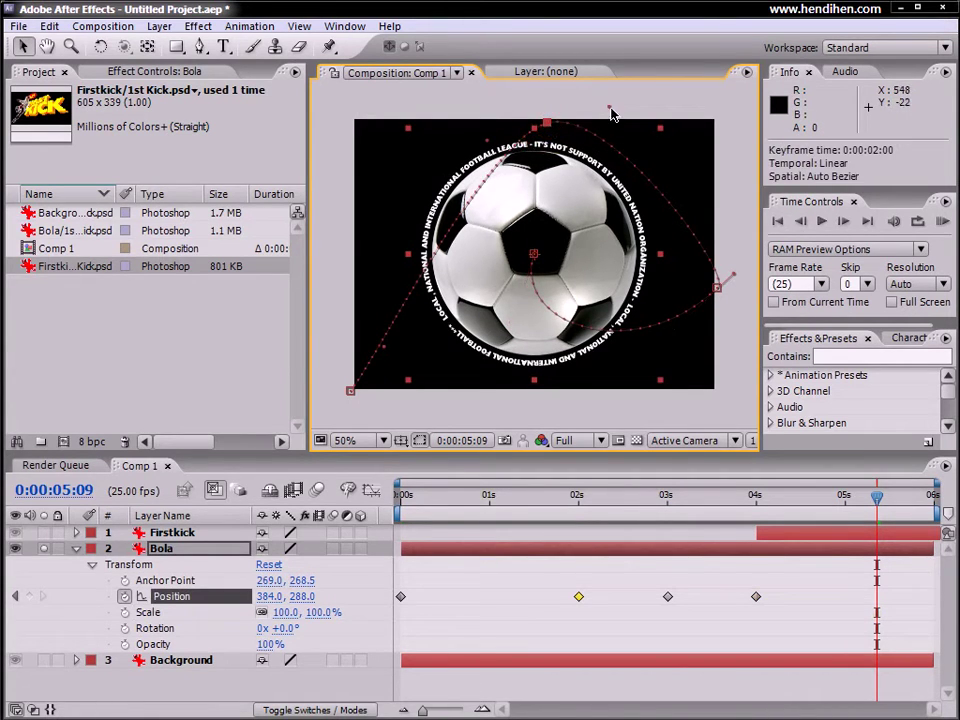
left_click_drag(610, 107, 676, 128)
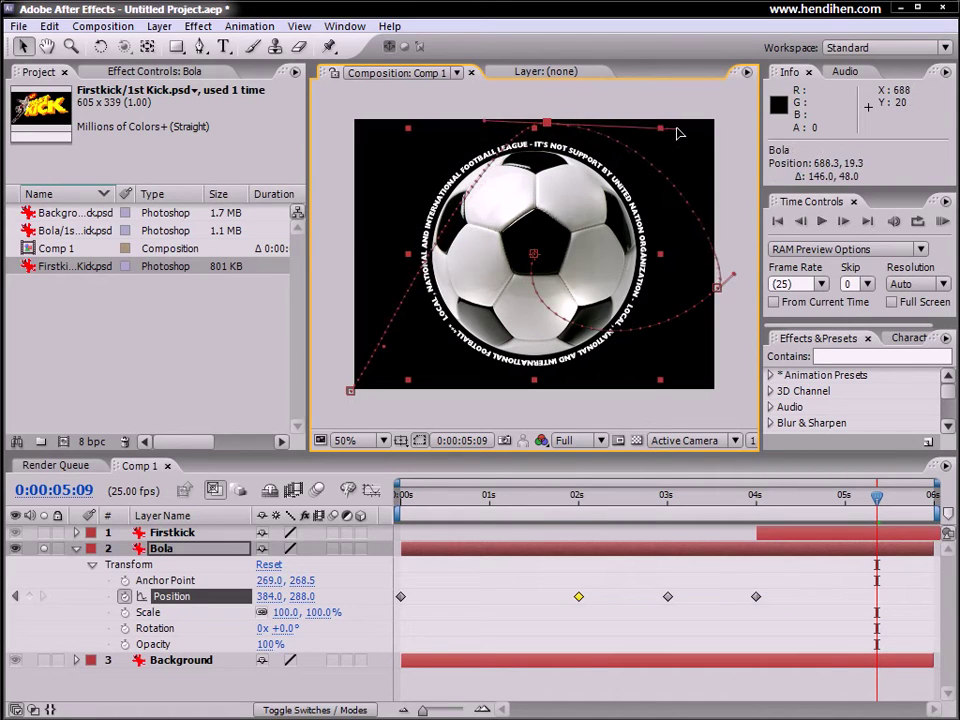
left_click_drag(487, 130, 405, 125)
left_click_drag(379, 123, 366, 126)
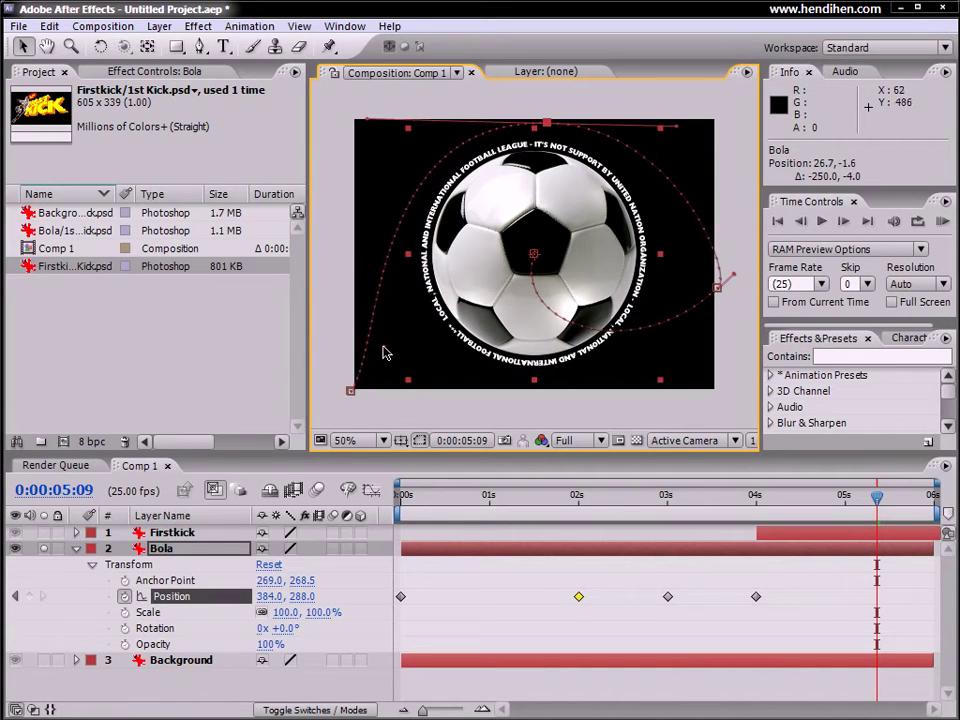
left_click_drag(384, 349, 338, 304)
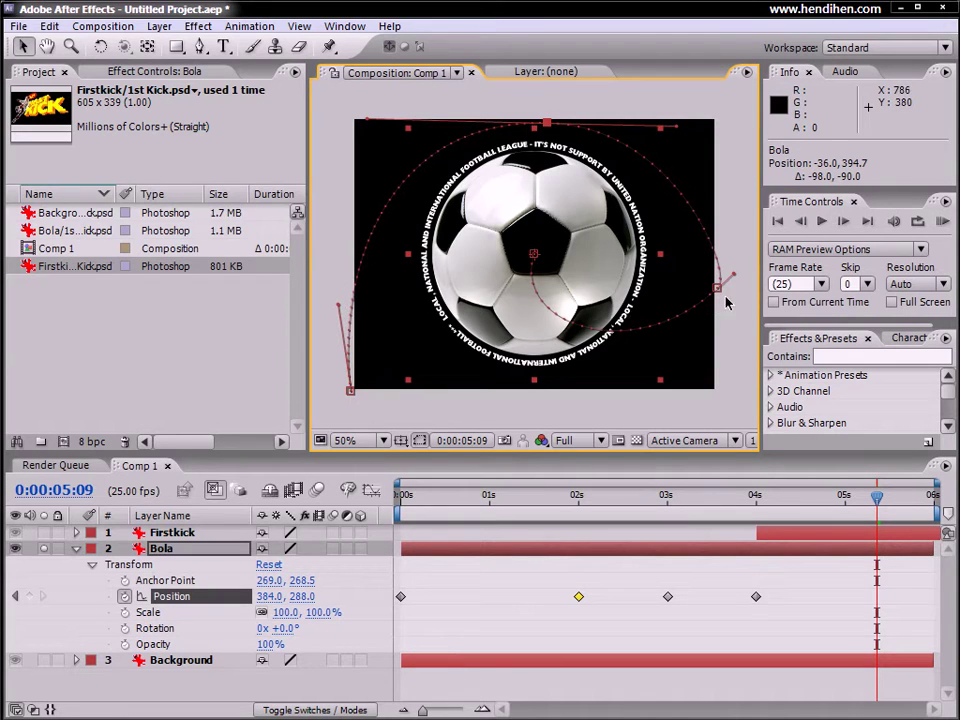
left_click_drag(717, 288, 739, 241)
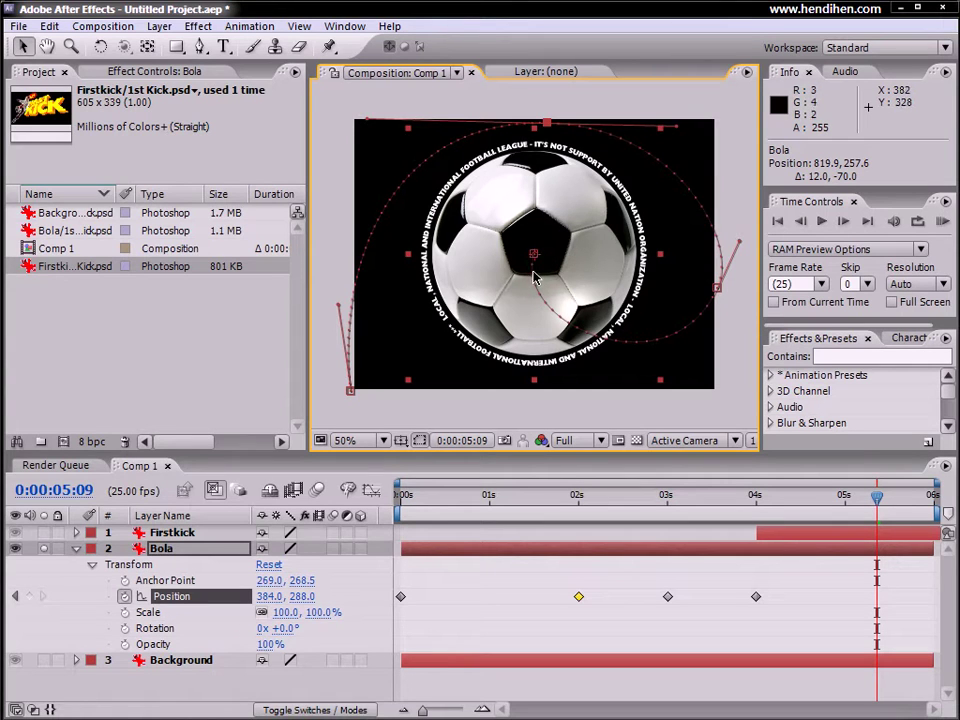
mouse_move(536, 258)
left_mouse_down()
mouse_move(480, 352)
mouse_move(557, 156)
left_mouse_up()
key("ctrl+z")
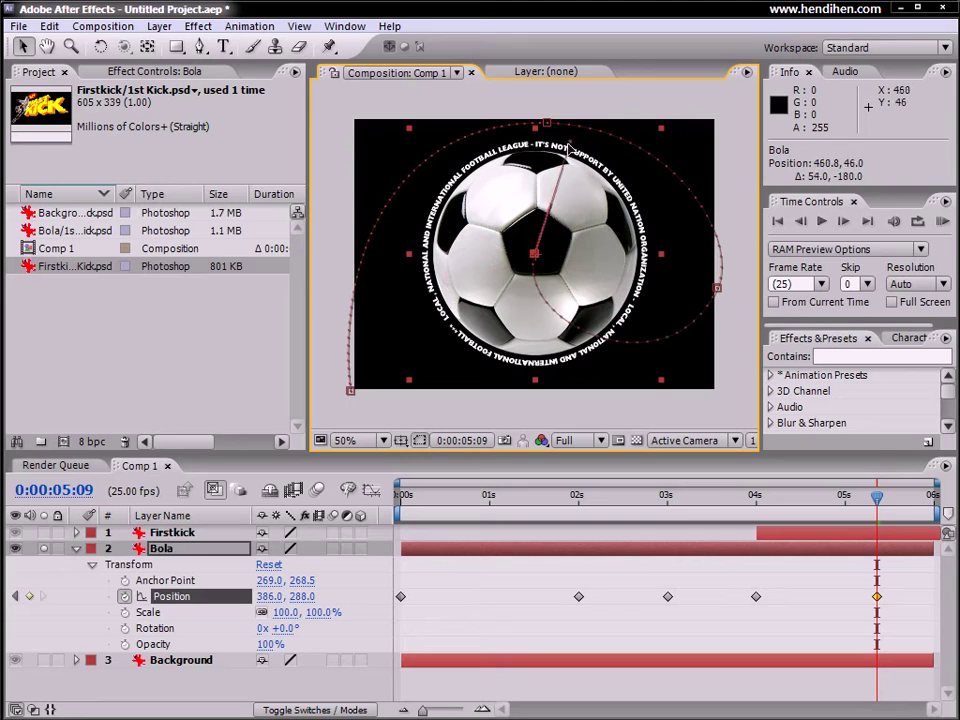
left_click(822, 221)
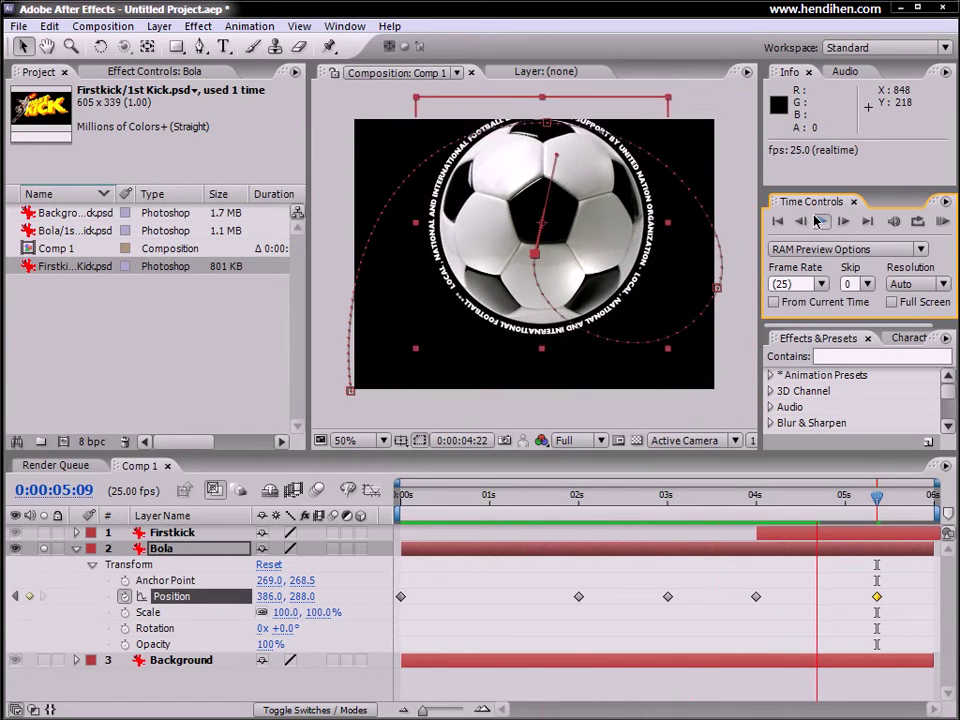
left_click(815, 221)
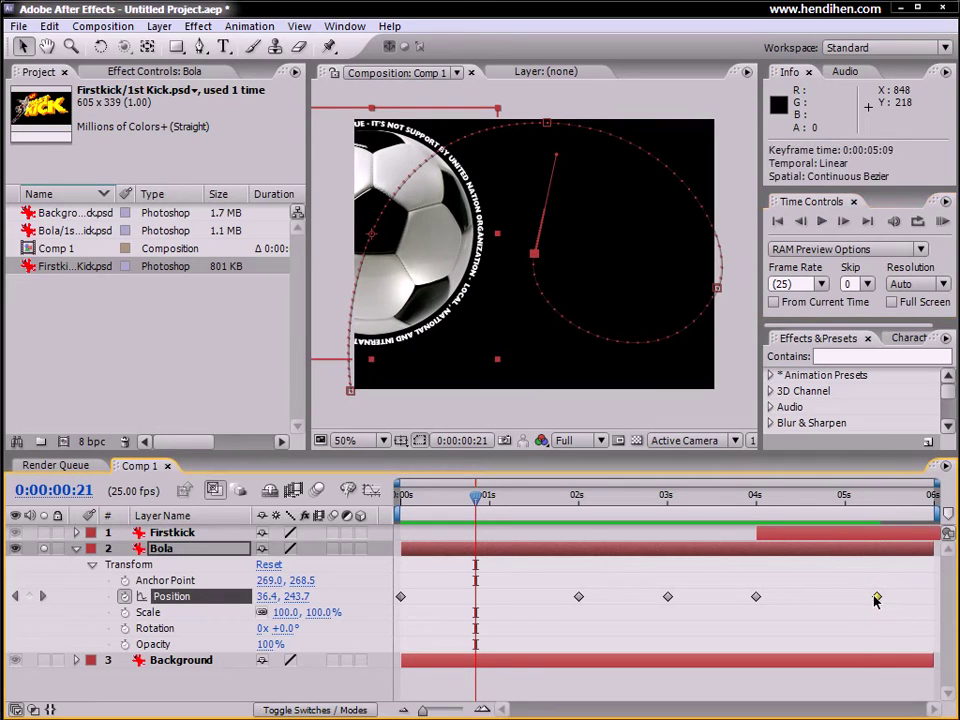
key("Delete")
left_click_drag(704, 508, 778, 513)
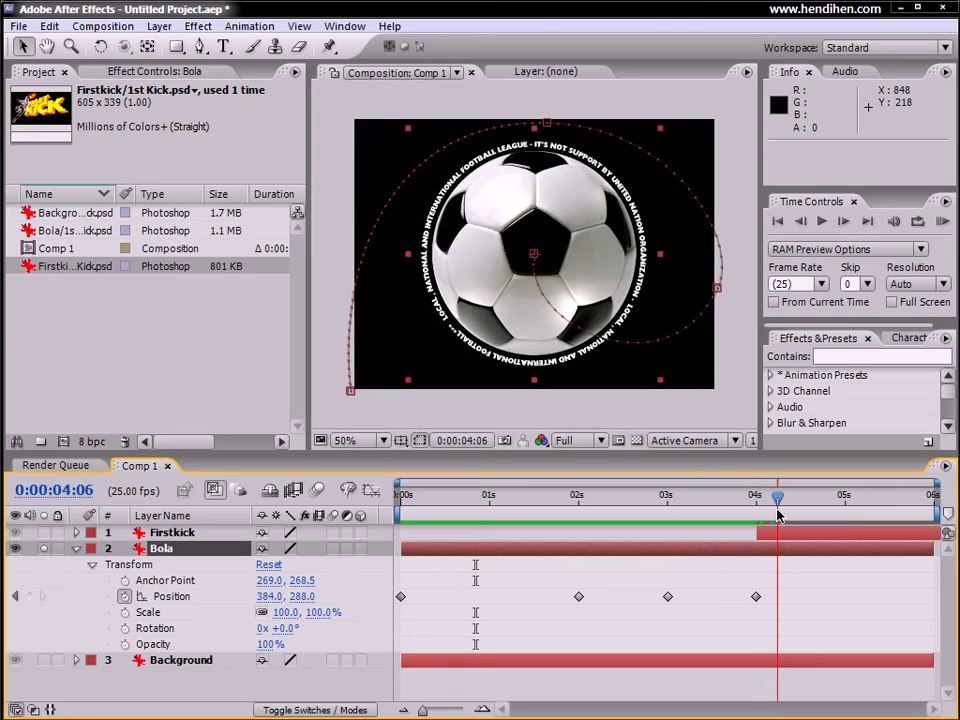
left_click(942, 222)
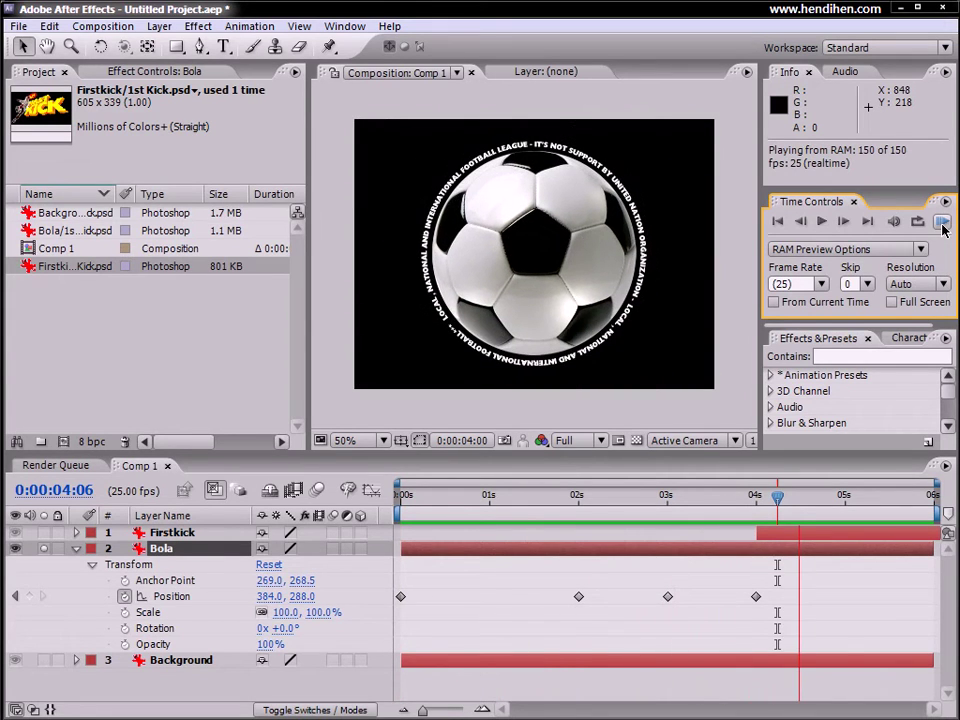
left_click(942, 224)
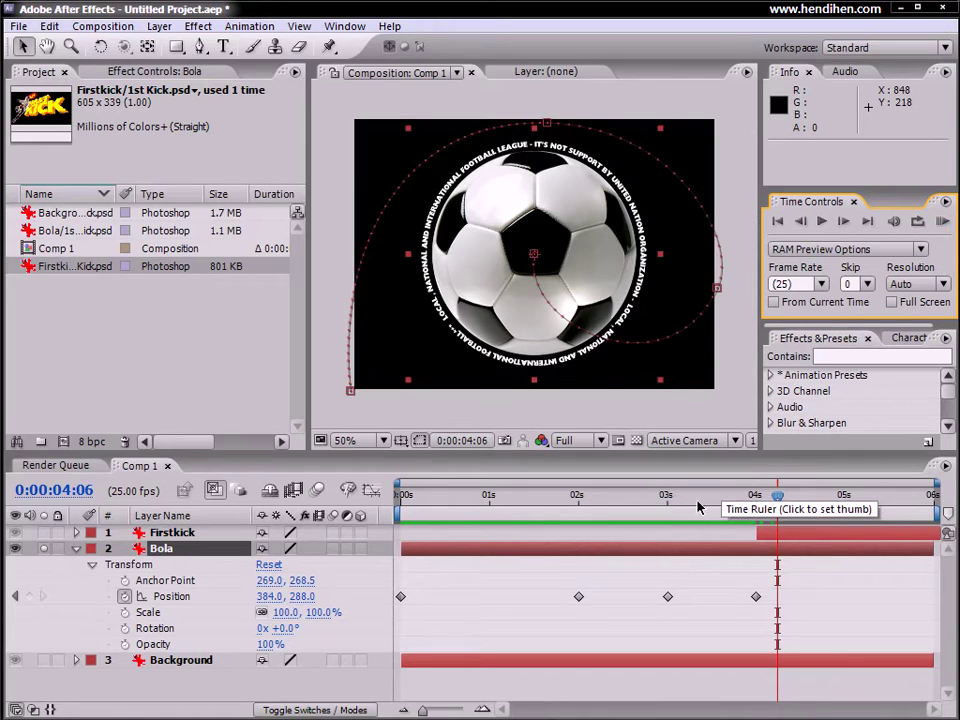
At 0s, set a Bola Scale keyframe and shrink the ball to about 15.6%.
left_click_drag(407, 497, 399, 497)
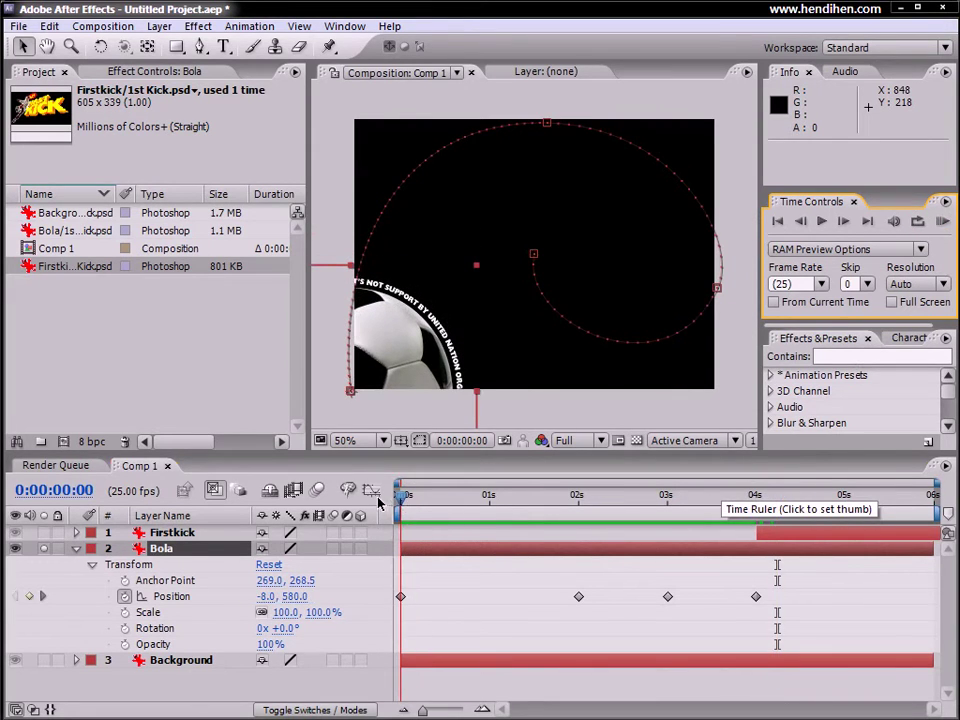
left_click(149, 614)
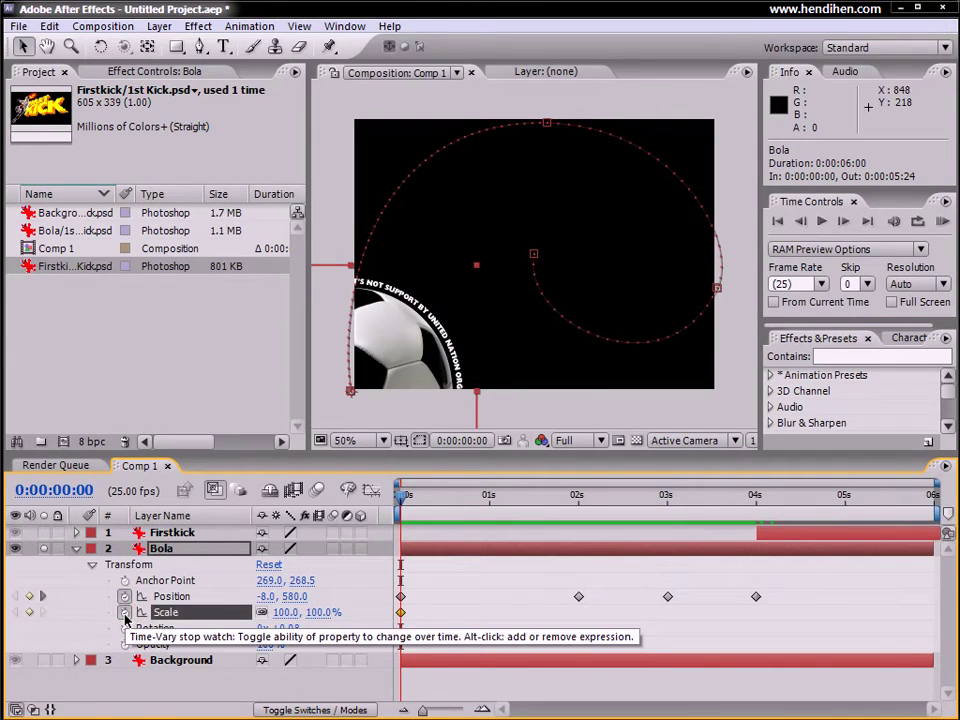
left_click(125, 613)
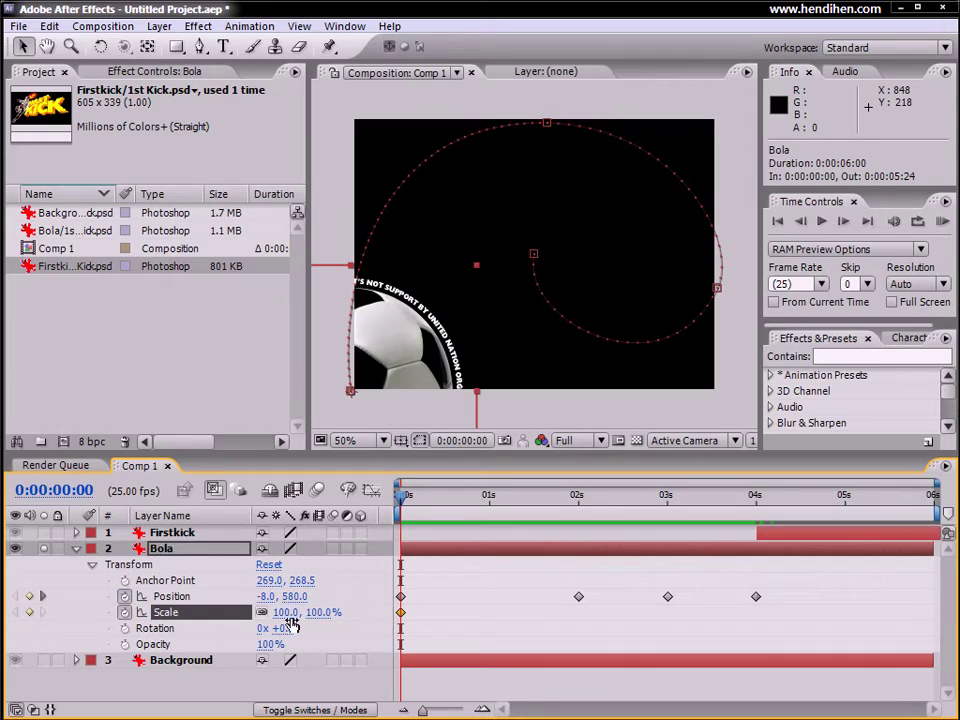
mouse_move(289, 621)
left_mouse_down()
mouse_move(218, 616)
mouse_move(297, 616)
left_mouse_up()
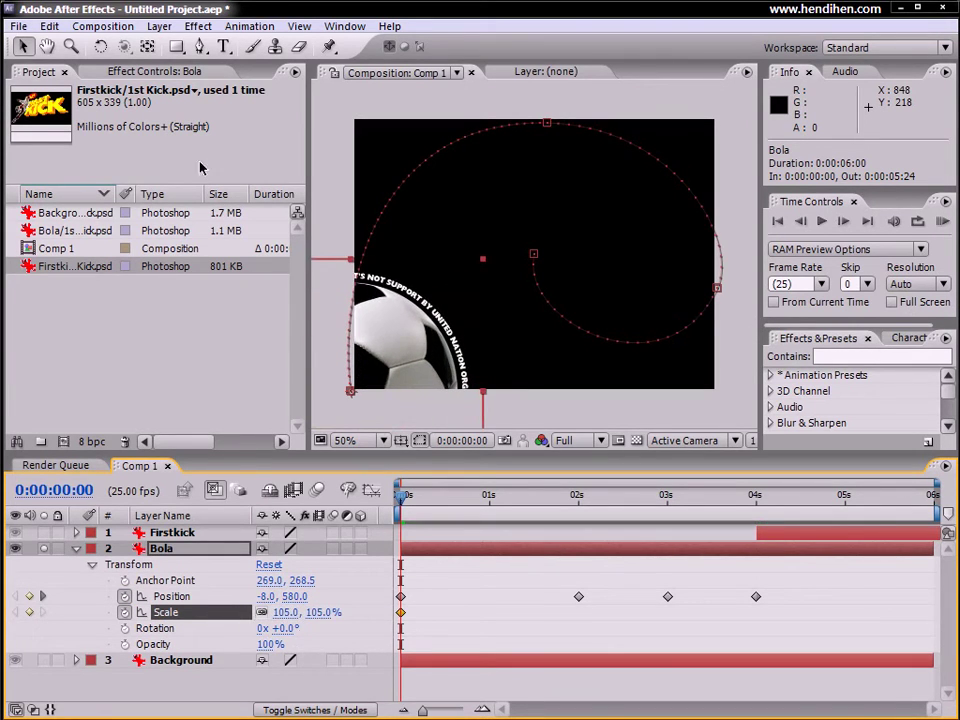
mouse_move(487, 265)
left_mouse_down()
mouse_move(537, 333)
mouse_move(501, 231)
mouse_move(512, 285)
left_mouse_up()
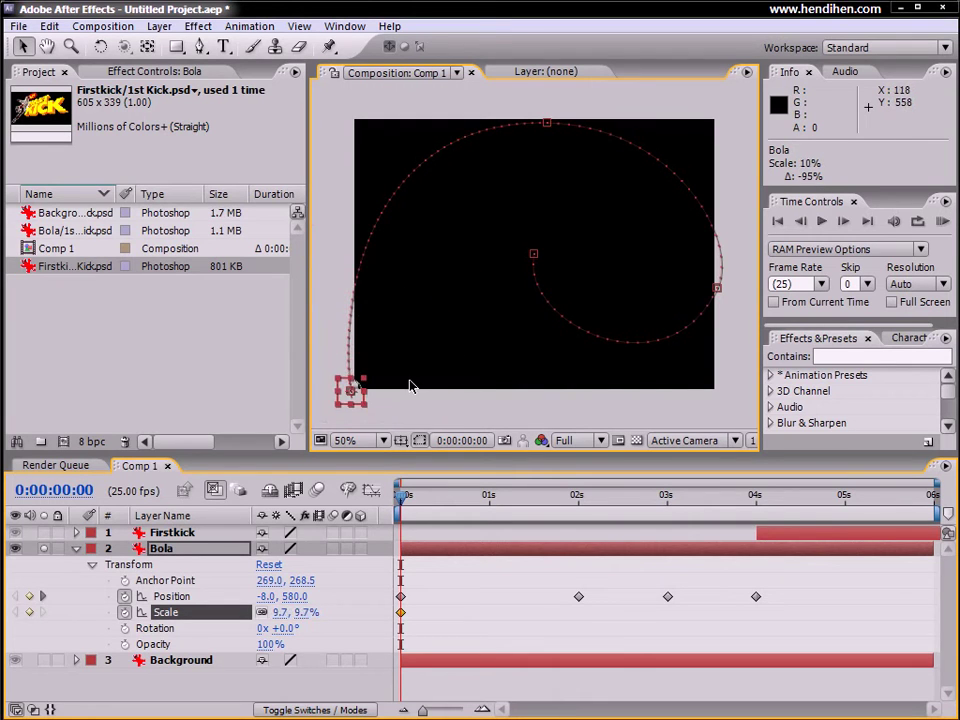
left_click_drag(512, 285, 420, 378)
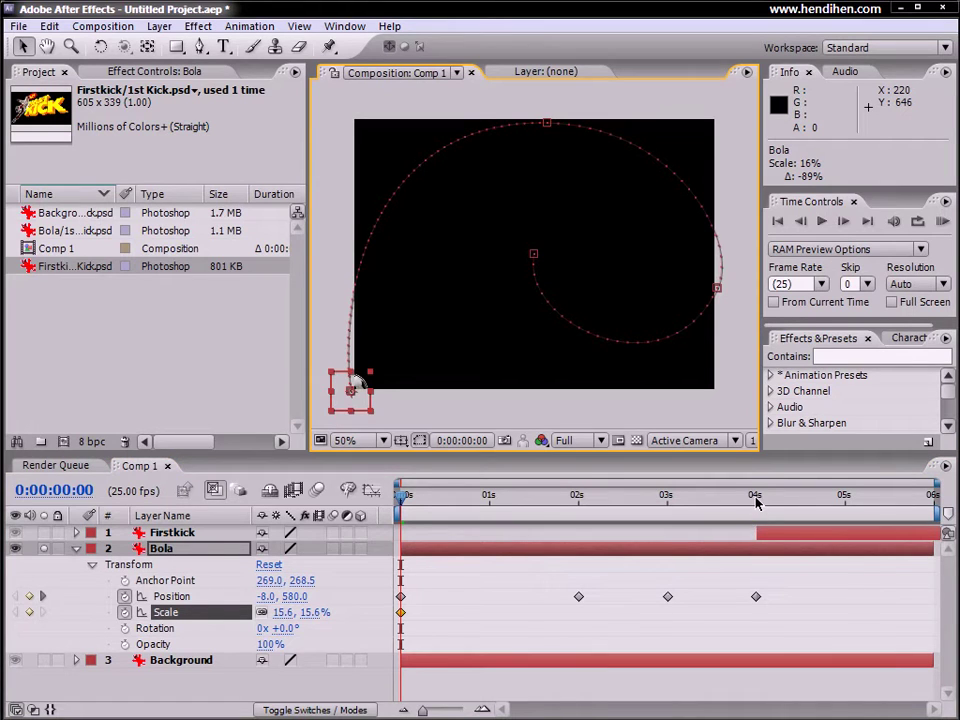
left_click_drag(722, 503, 748, 503)
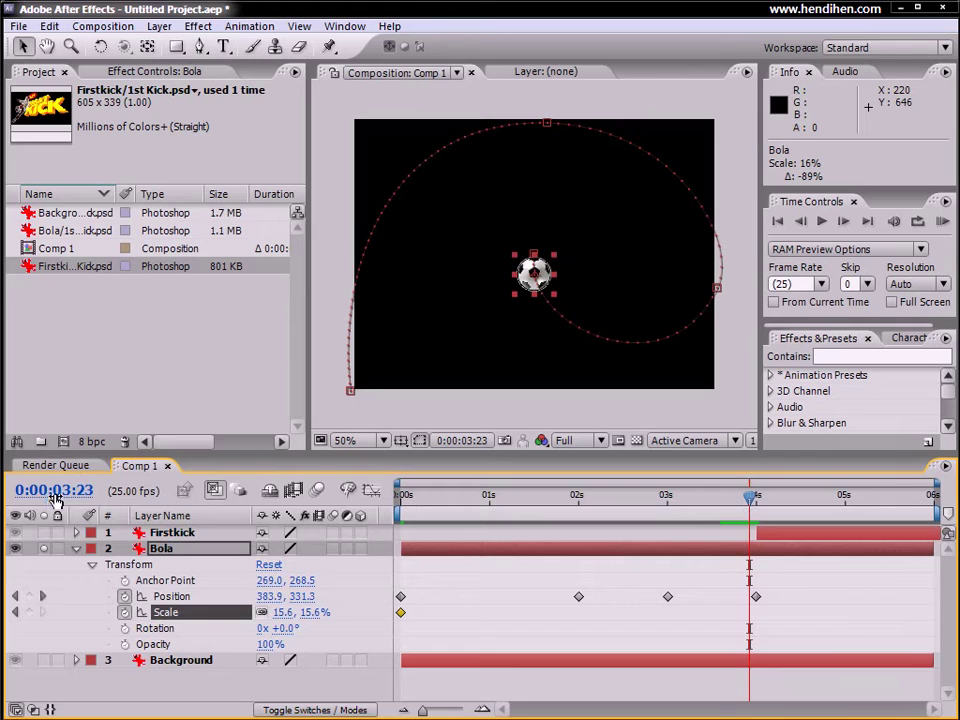
Enter 400 in the Go to Time entry to jump to 0:00:04:00.
left_click(58, 491)
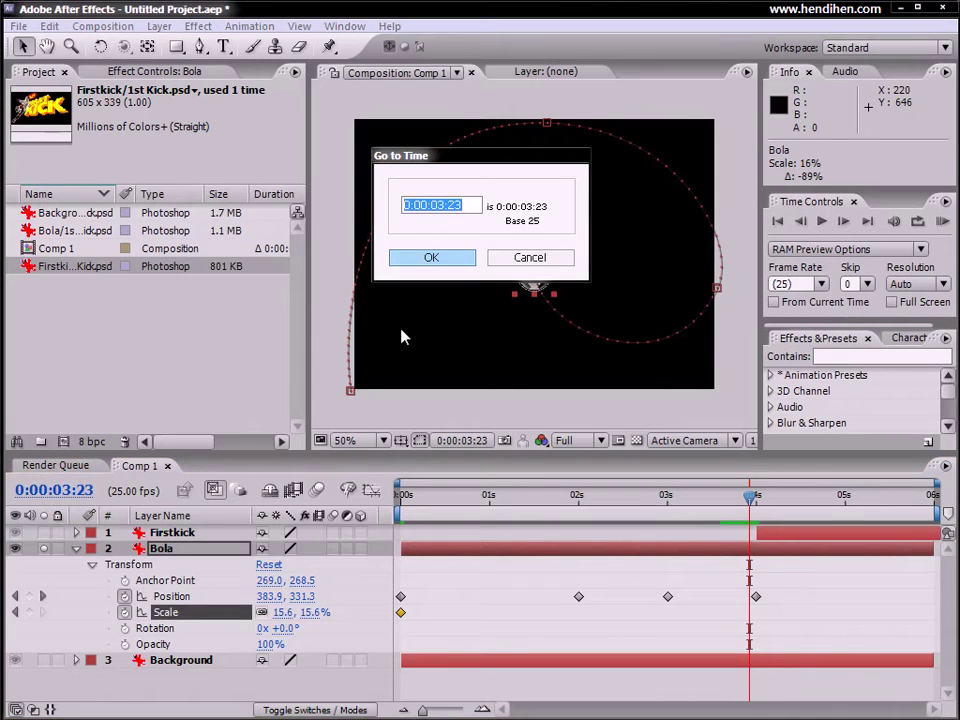
left_click(508, 257)
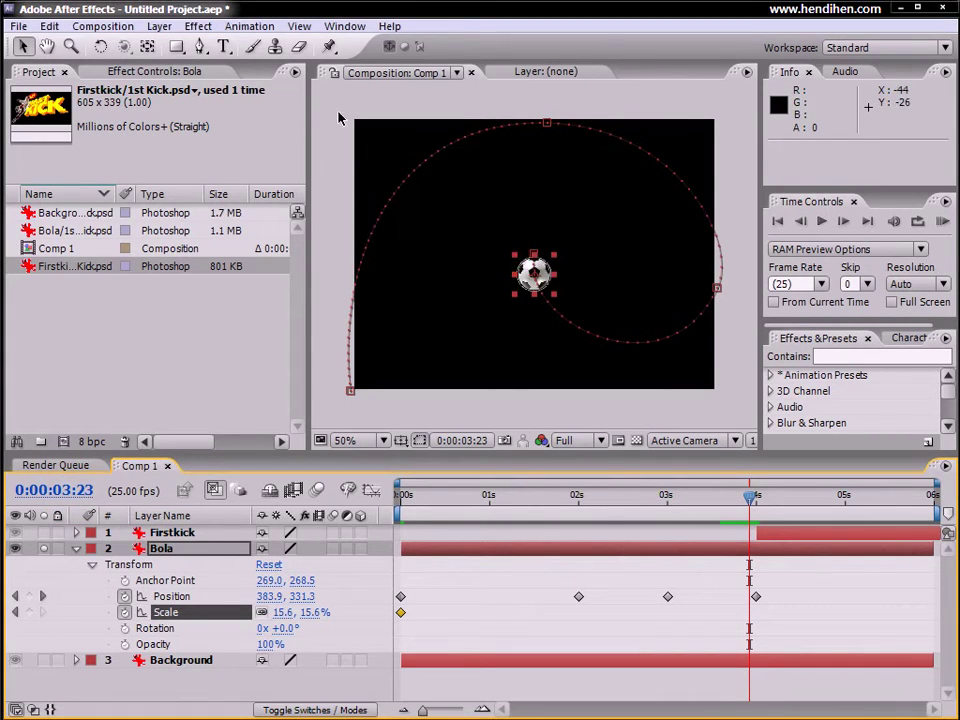
left_click(301, 26)
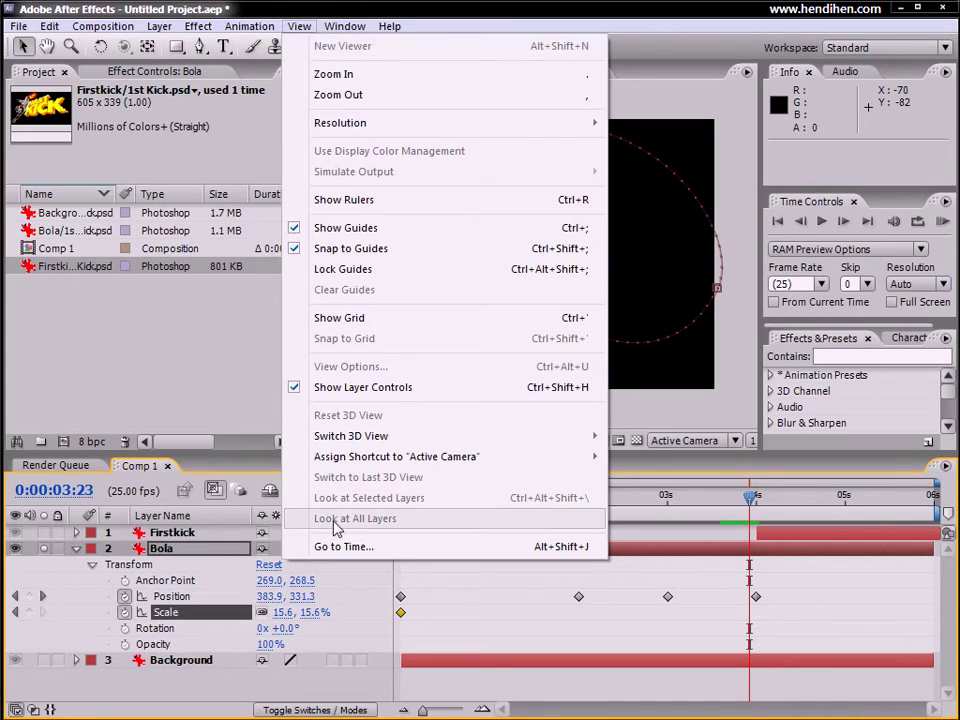
left_click(397, 548)
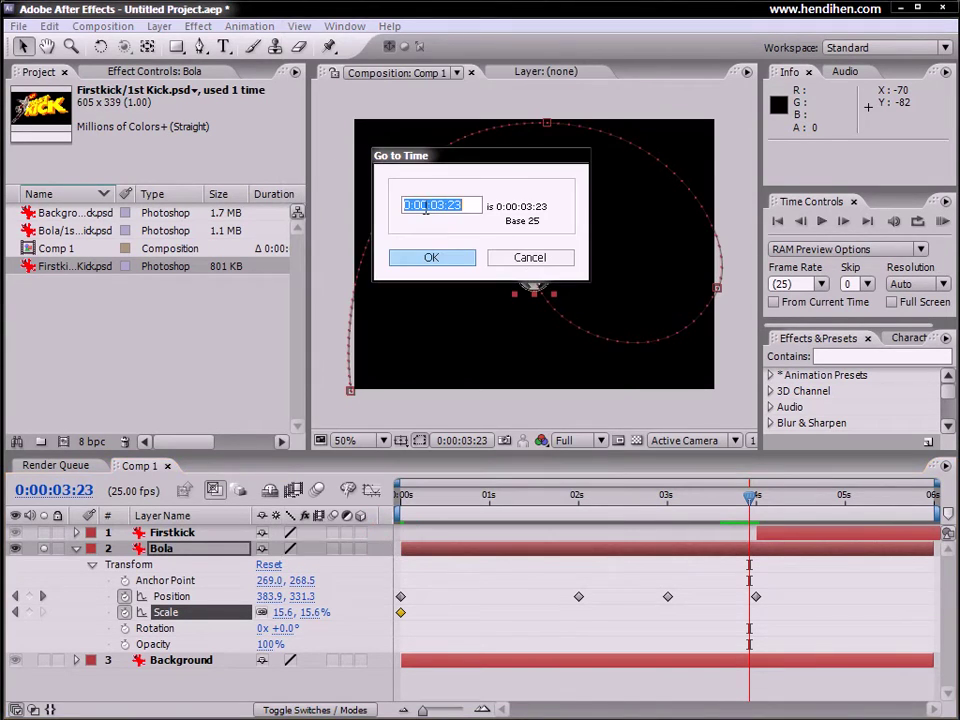
left_click(440, 206)
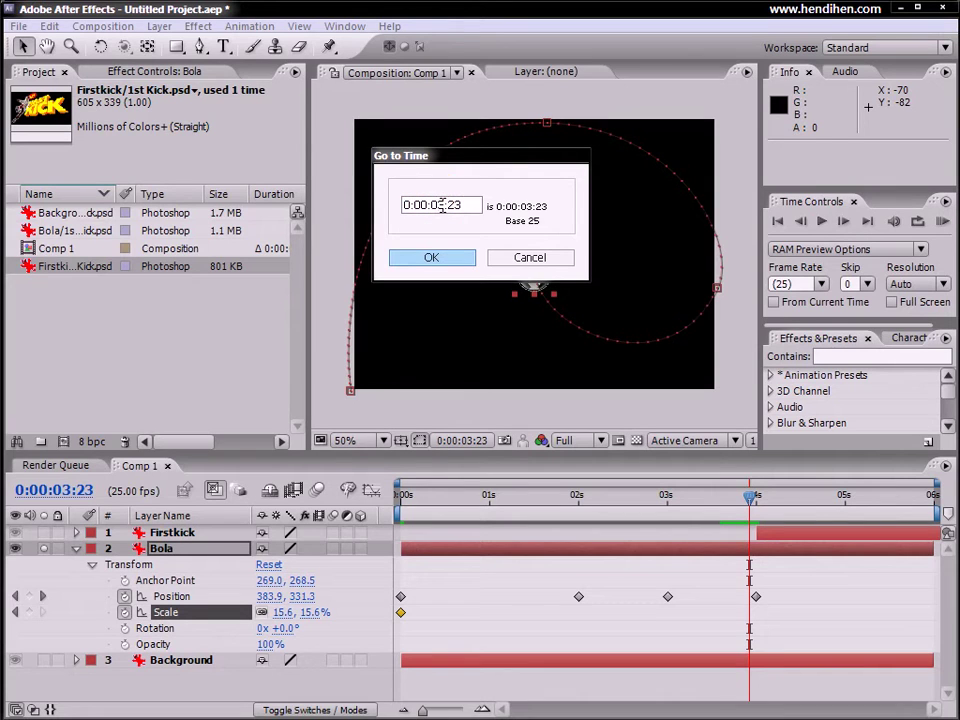
type("4")
left_click_drag(450, 203, 473, 205)
double_click(470, 206)
type("400")
left_click(428, 259)
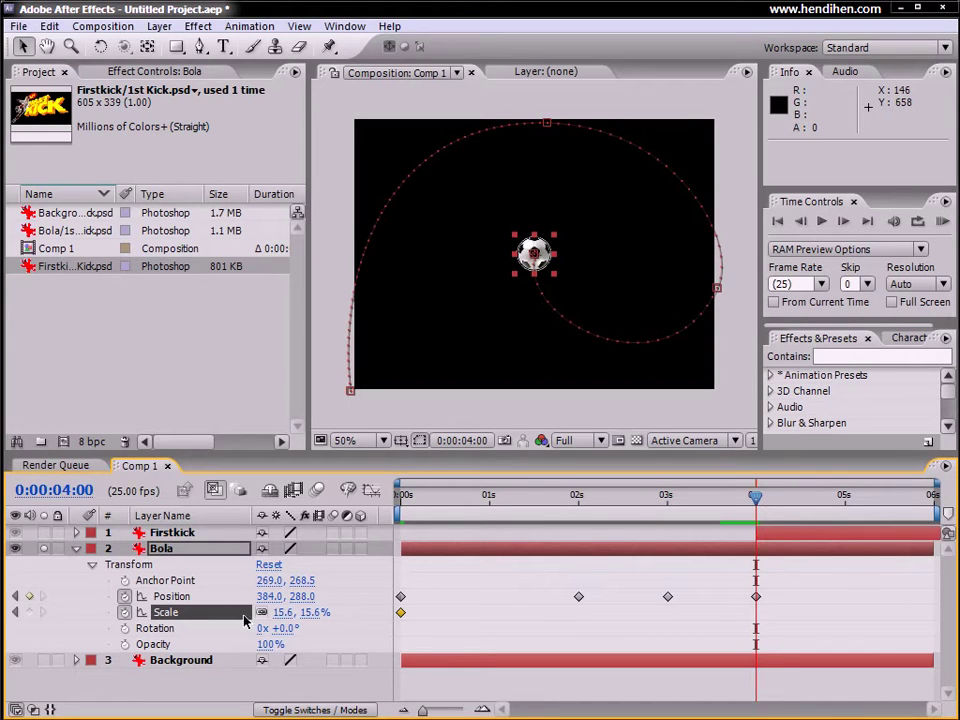
Key Bola's Scale at 100% at 4 seconds, then RAM-preview the ball growing from 0s.
mouse_move(283, 622)
left_mouse_down()
mouse_move(368, 623)
mouse_move(357, 623)
left_mouse_up()
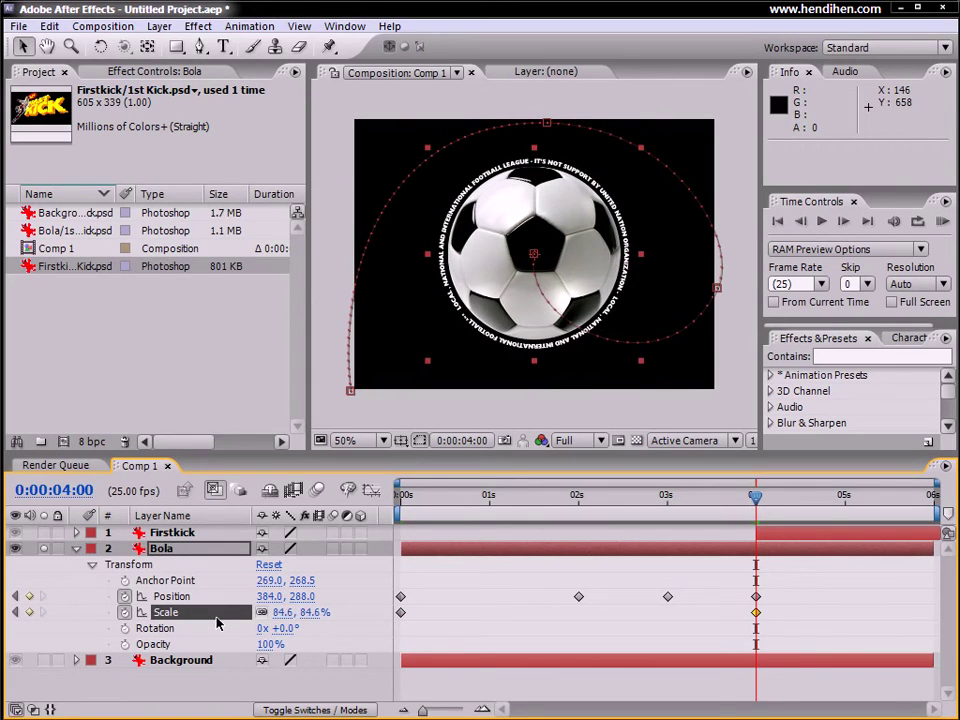
right_click(207, 616)
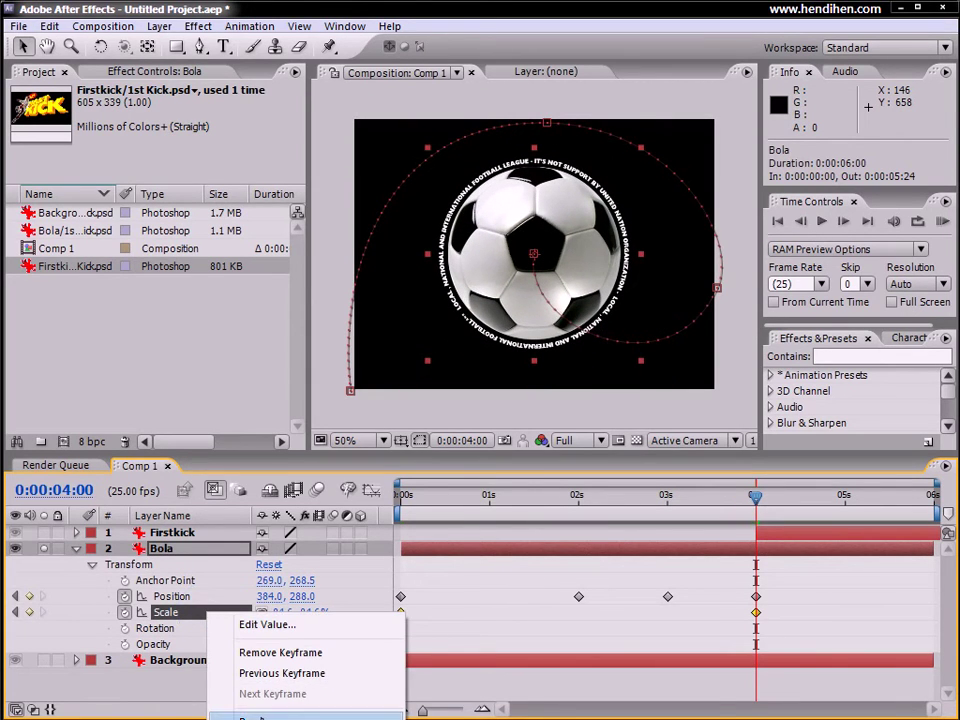
left_click(260, 717)
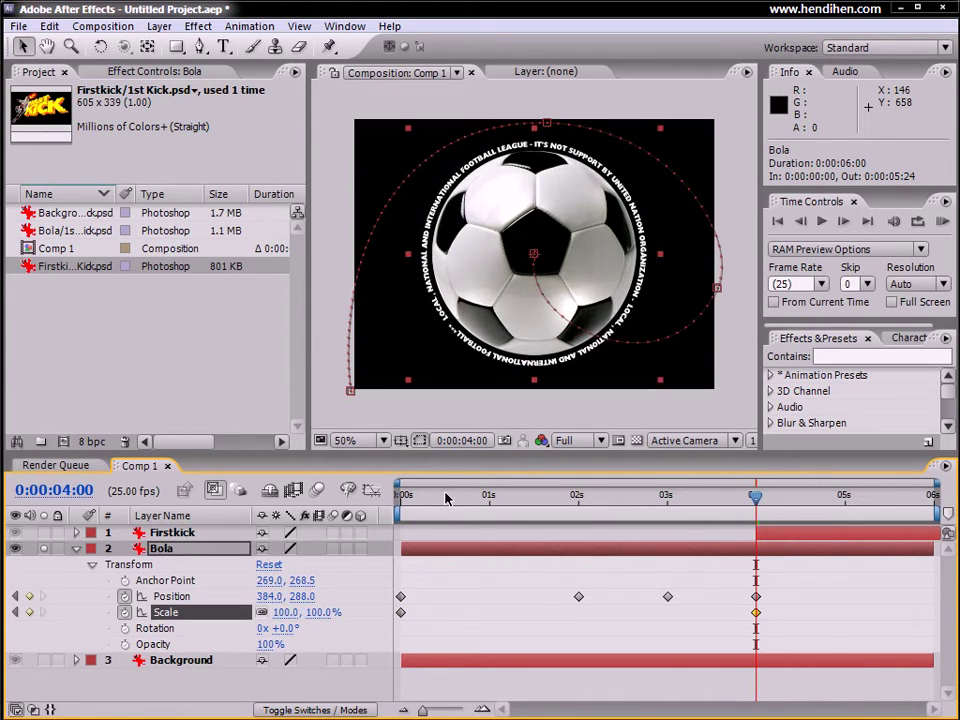
left_click_drag(448, 499, 376, 502)
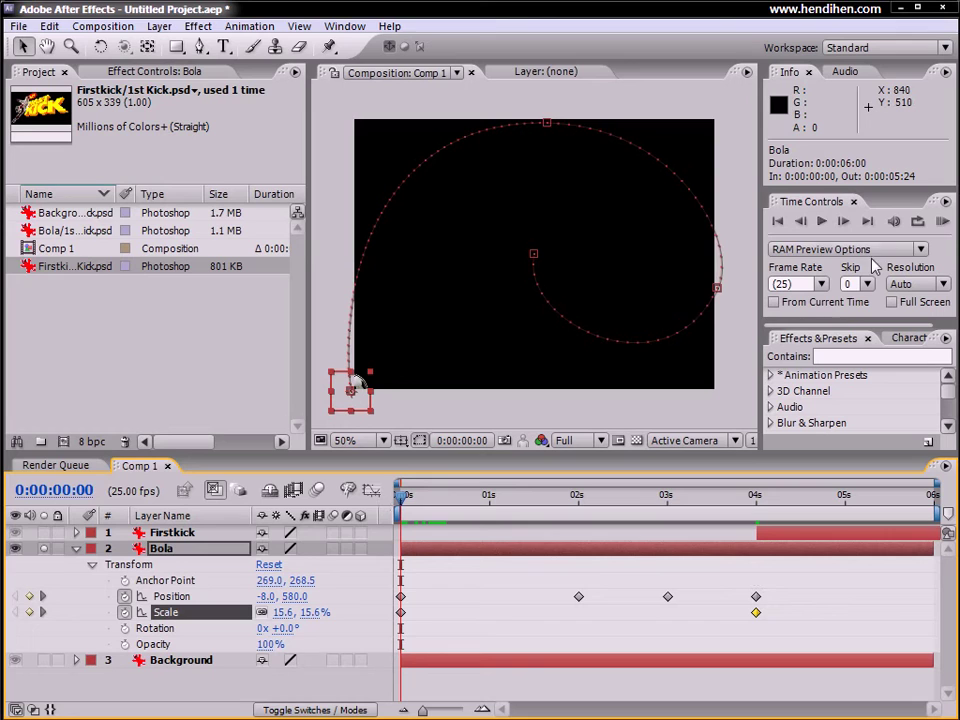
left_click(945, 223)
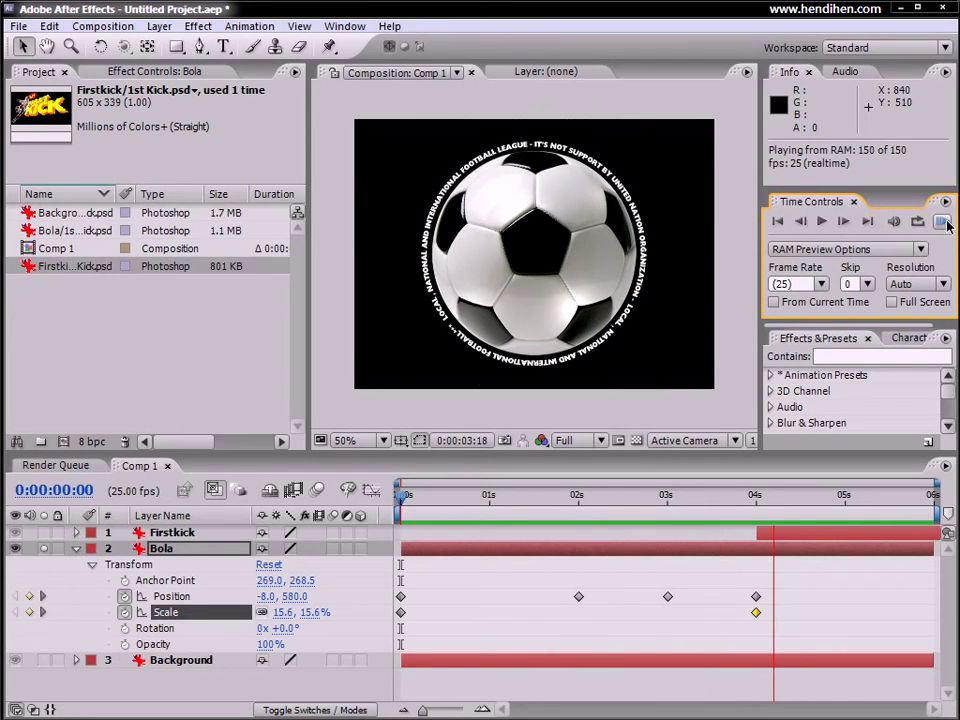
left_click(945, 222)
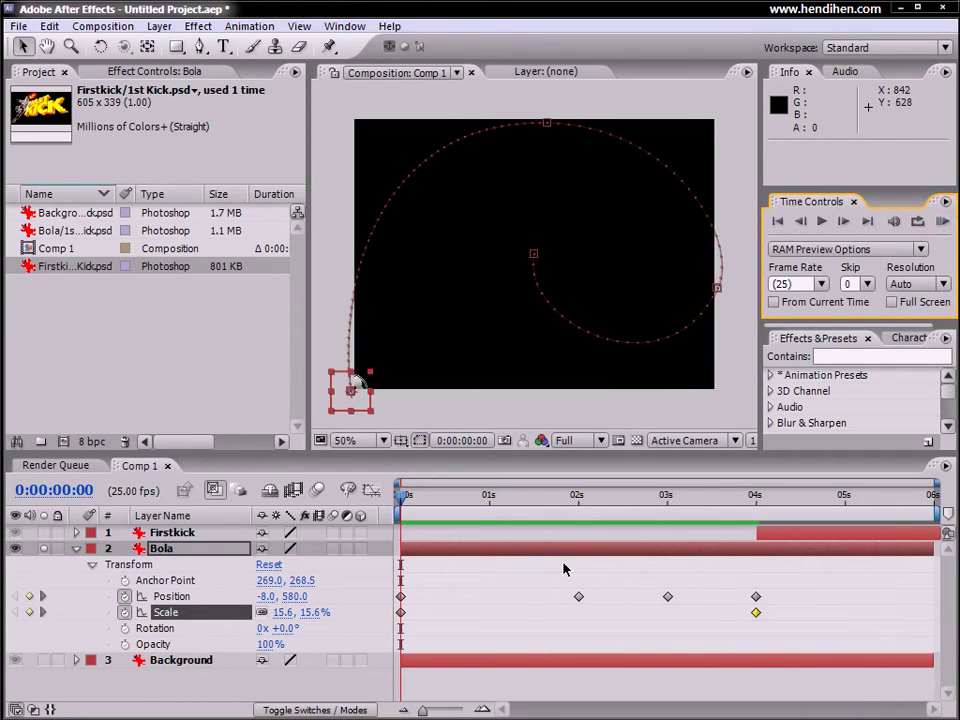
key("KP_0")
key("KP_0")
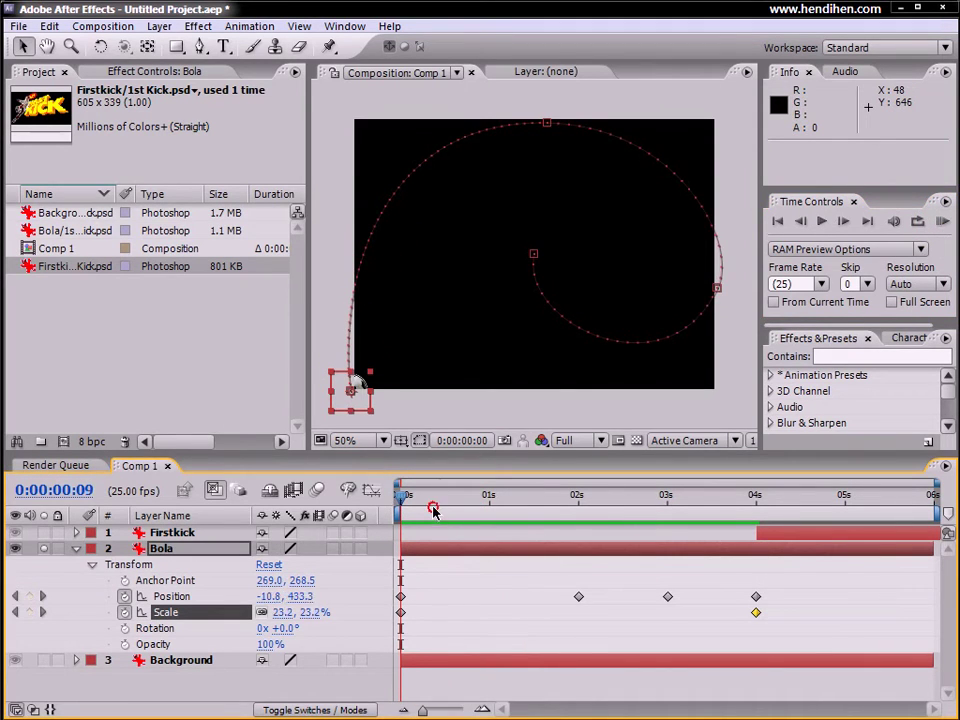
left_click_drag(429, 500, 400, 500)
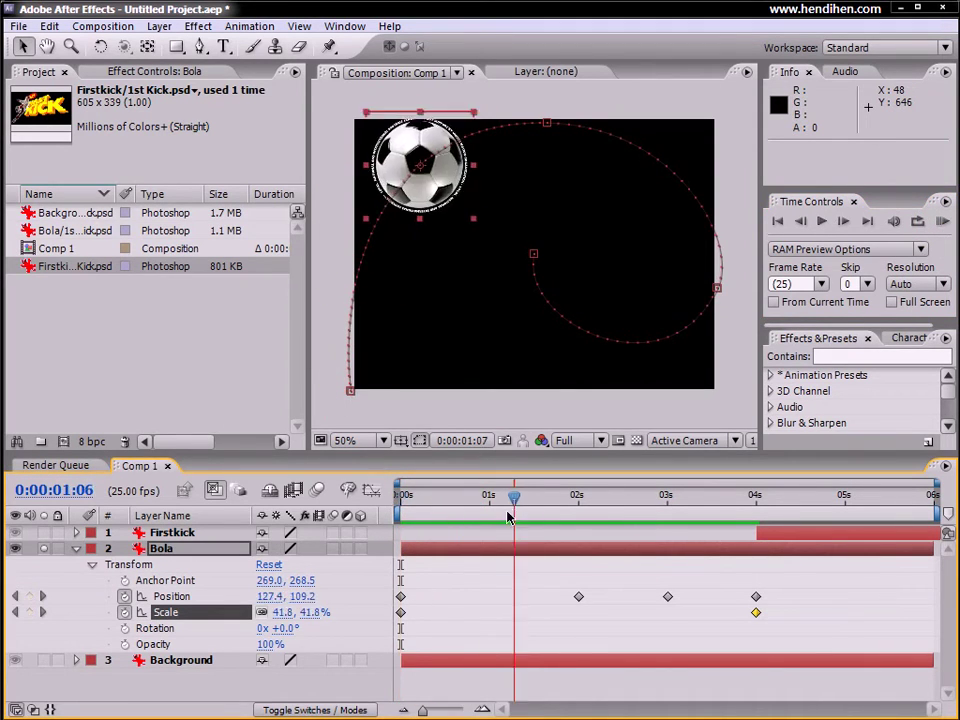
left_click(156, 630)
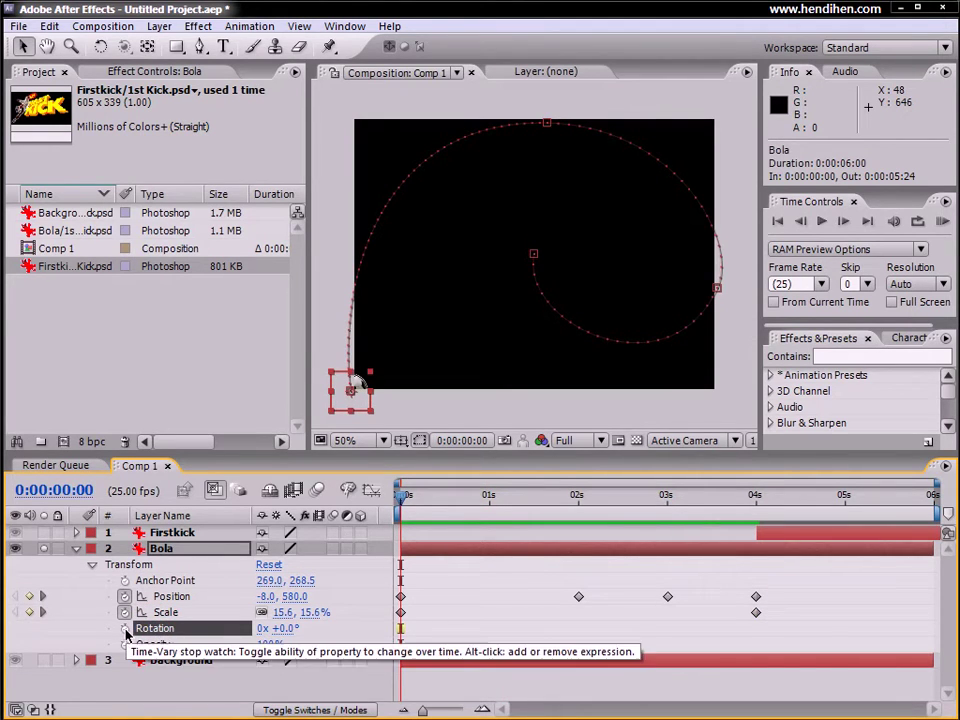
Add a 0° Rotation keyframe on Bola at 0s and move to 0:00:04:00.
left_click(125, 629)
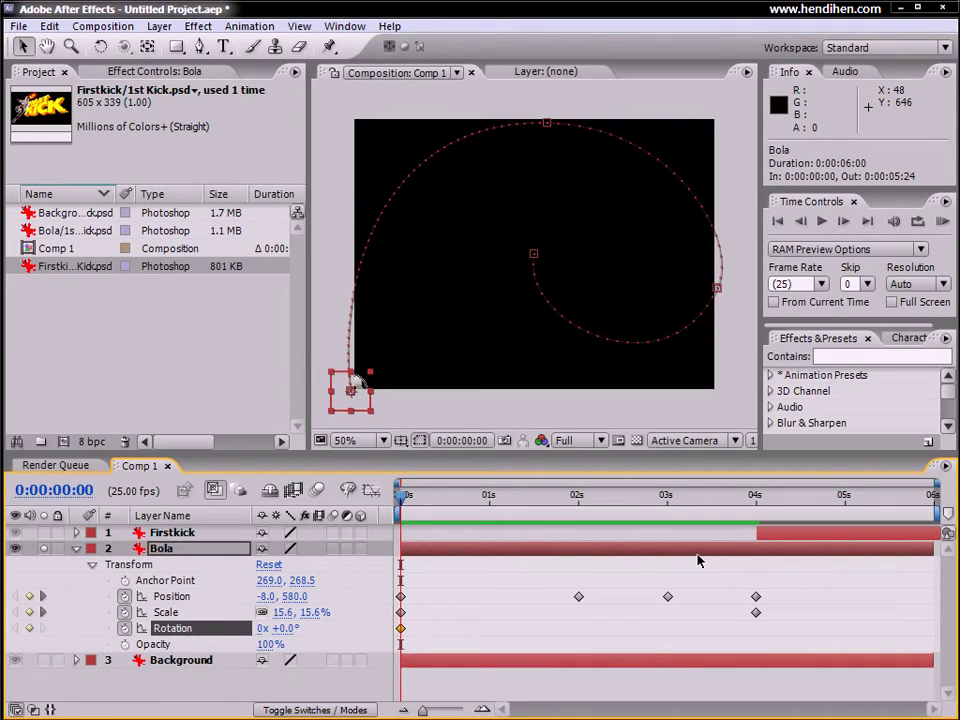
key("space")
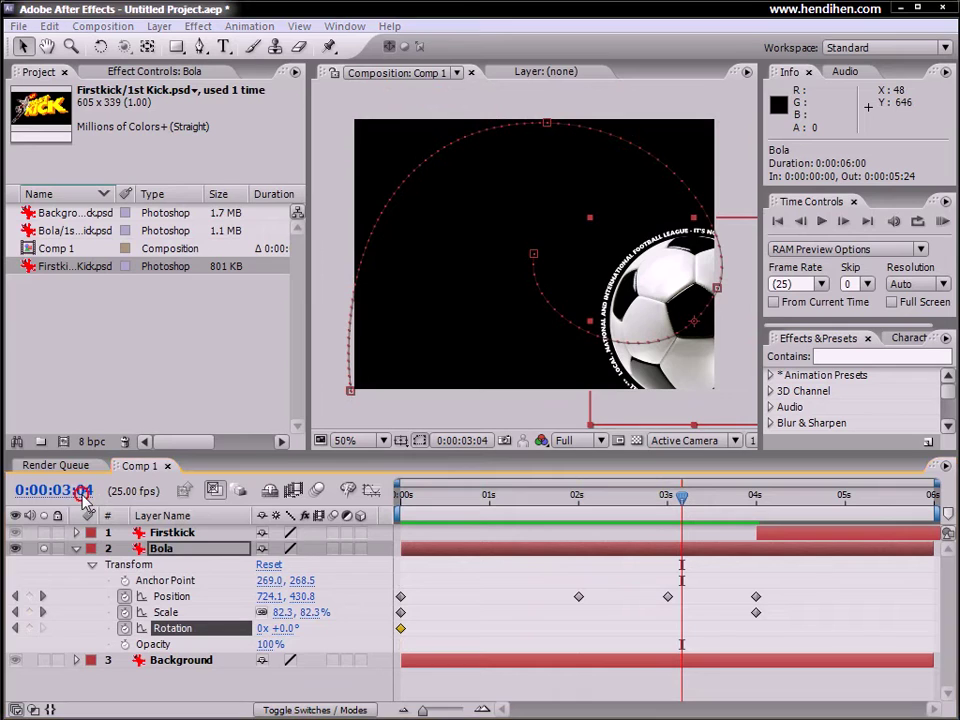
left_click(76, 490)
type("4")
type("00")
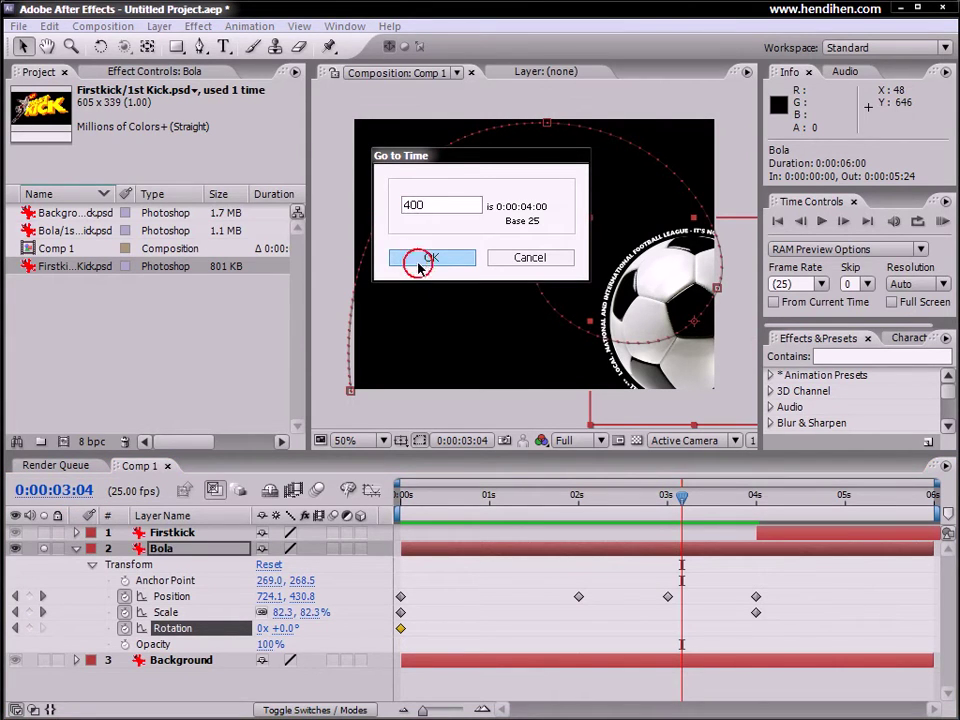
left_click(421, 258)
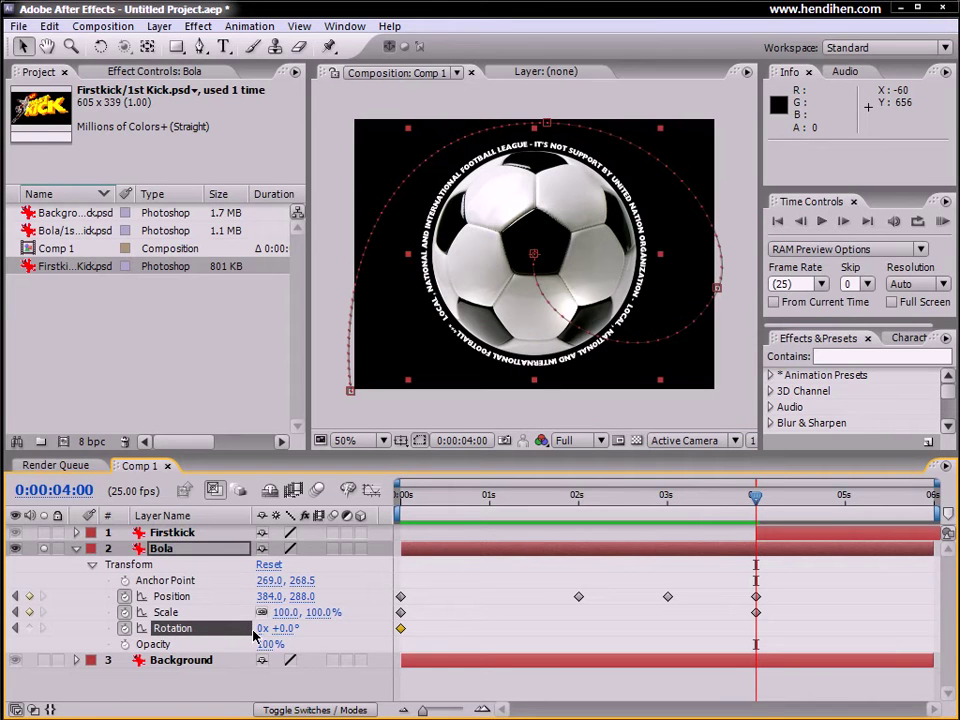
Set Bola's Rotation to exactly one full revolution (1x +0.0°) at 4 seconds.
left_click_drag(285, 633, 332, 634)
key("ctrl+z")
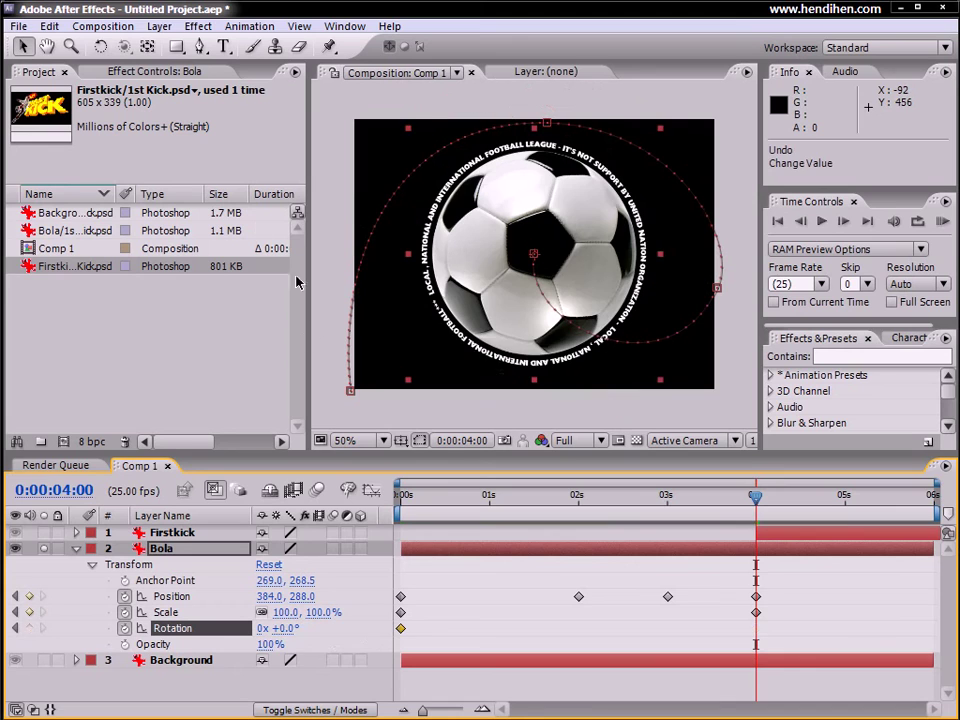
left_click(99, 47)
mouse_move(558, 228)
left_mouse_down()
mouse_move(581, 252)
mouse_move(532, 253)
left_mouse_up()
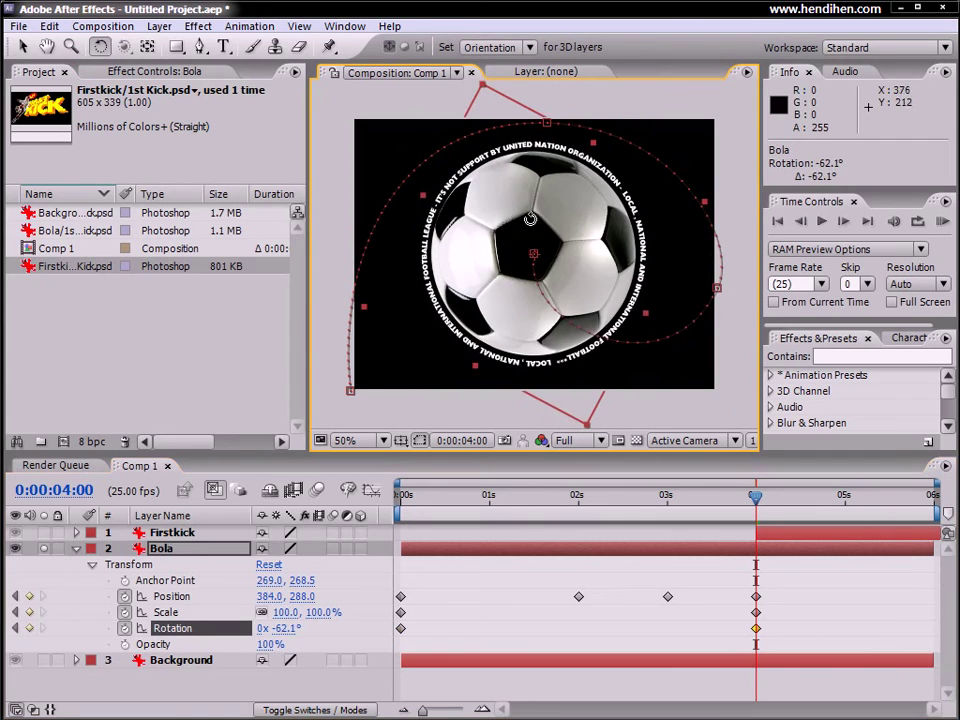
key("ctrl+z")
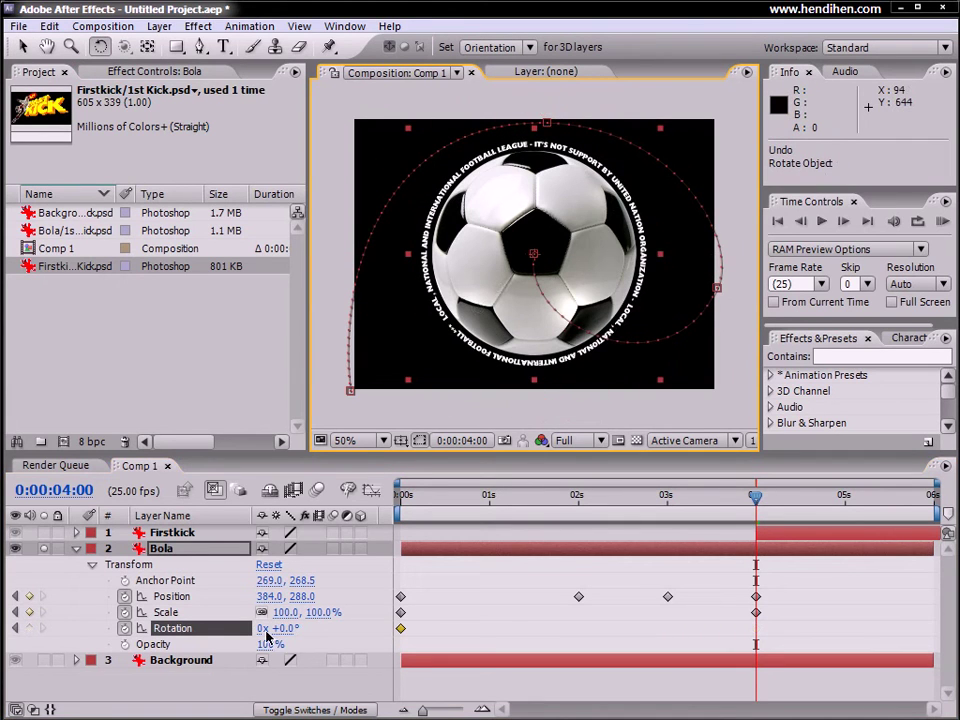
left_click_drag(282, 628, 338, 646)
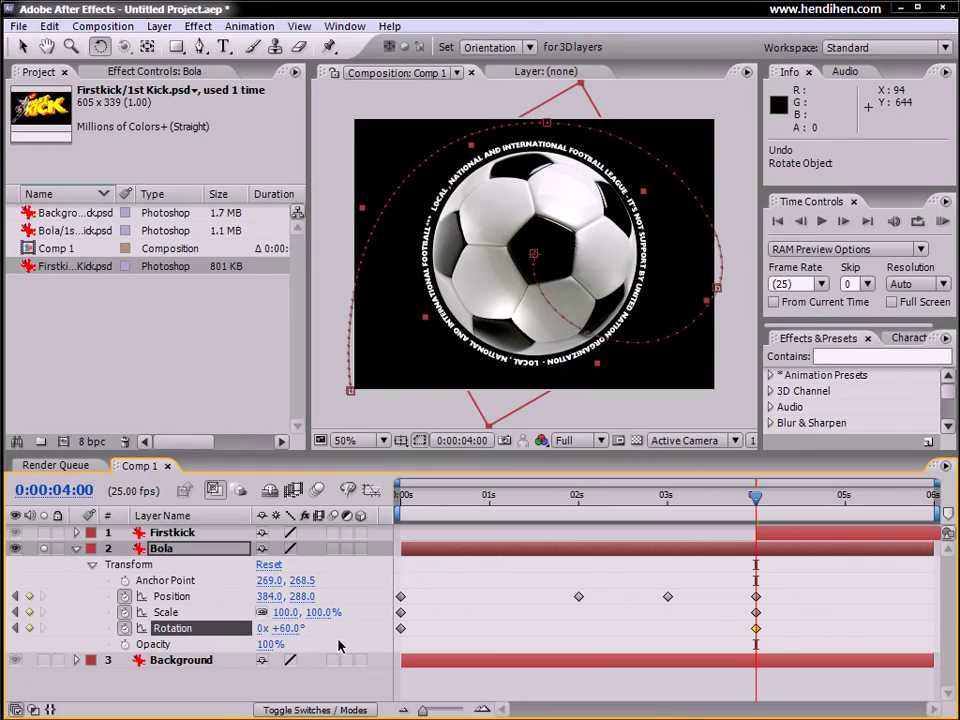
key("ctrl+z")
left_click(265, 628)
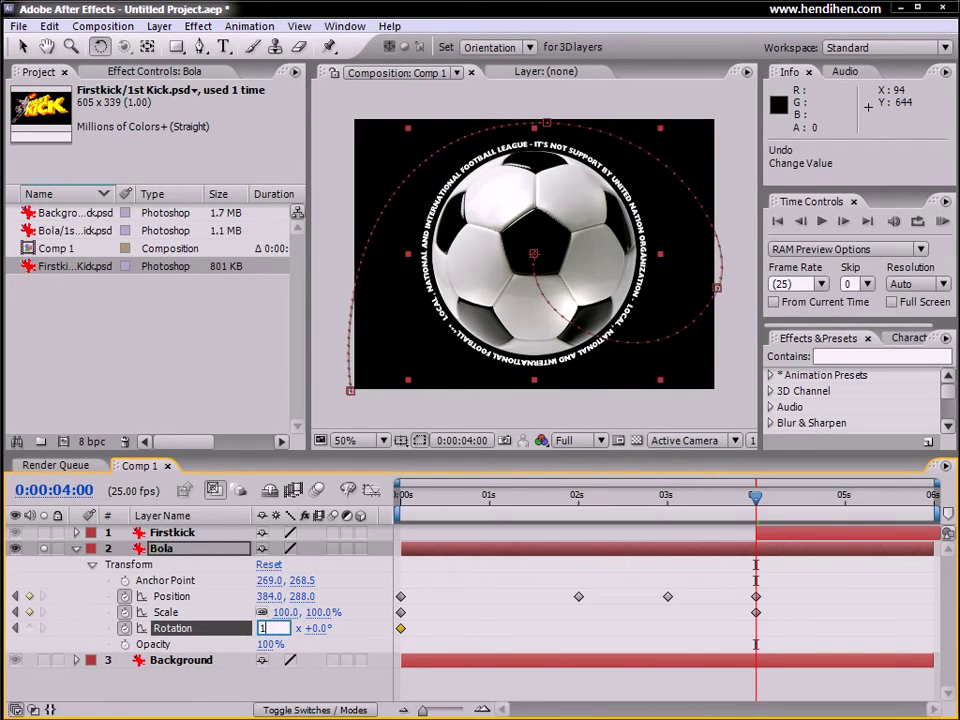
key("Return")
Turn off Bola's Solo so all layers show, review the spin, and select Firstkick.
left_click_drag(410, 500, 775, 533)
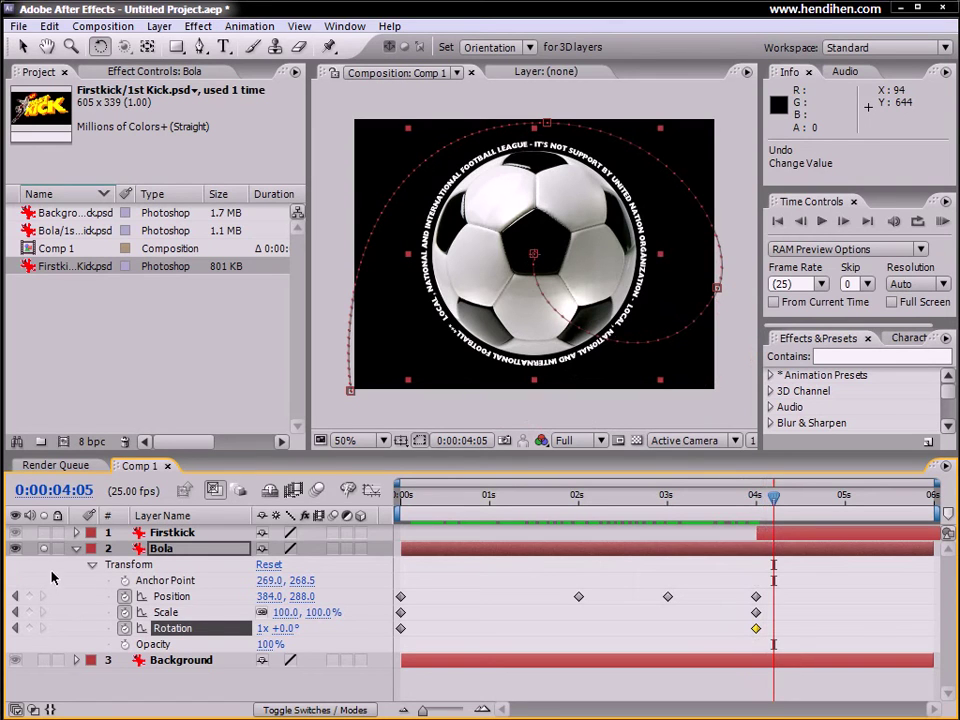
left_click(43, 549)
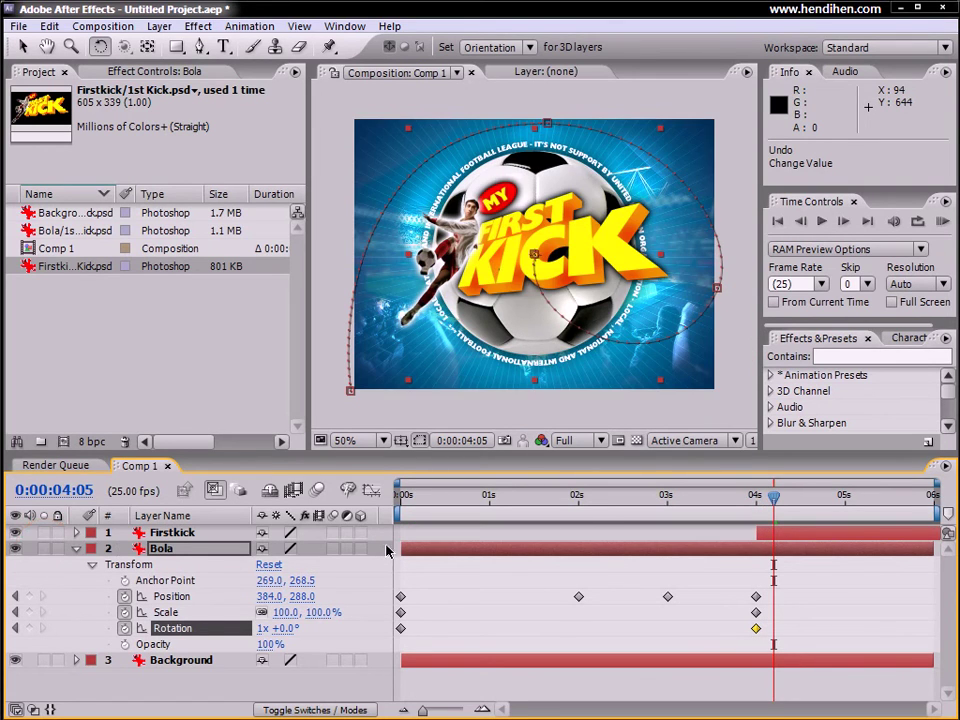
mouse_move(484, 497)
left_mouse_down()
mouse_move(758, 521)
mouse_move(755, 497)
left_mouse_up()
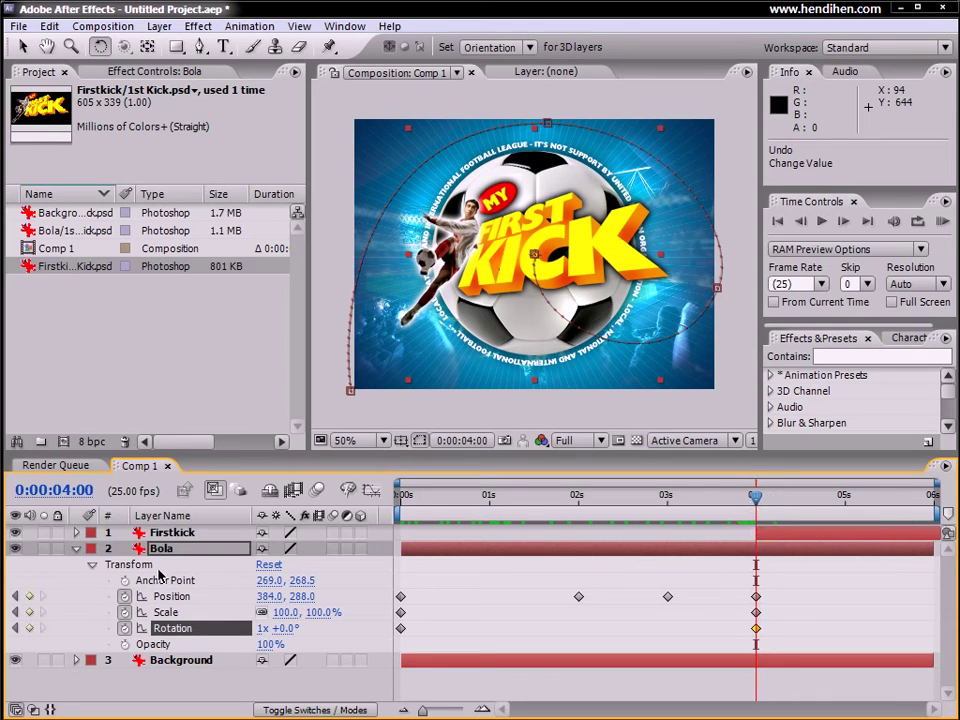
left_click(172, 532)
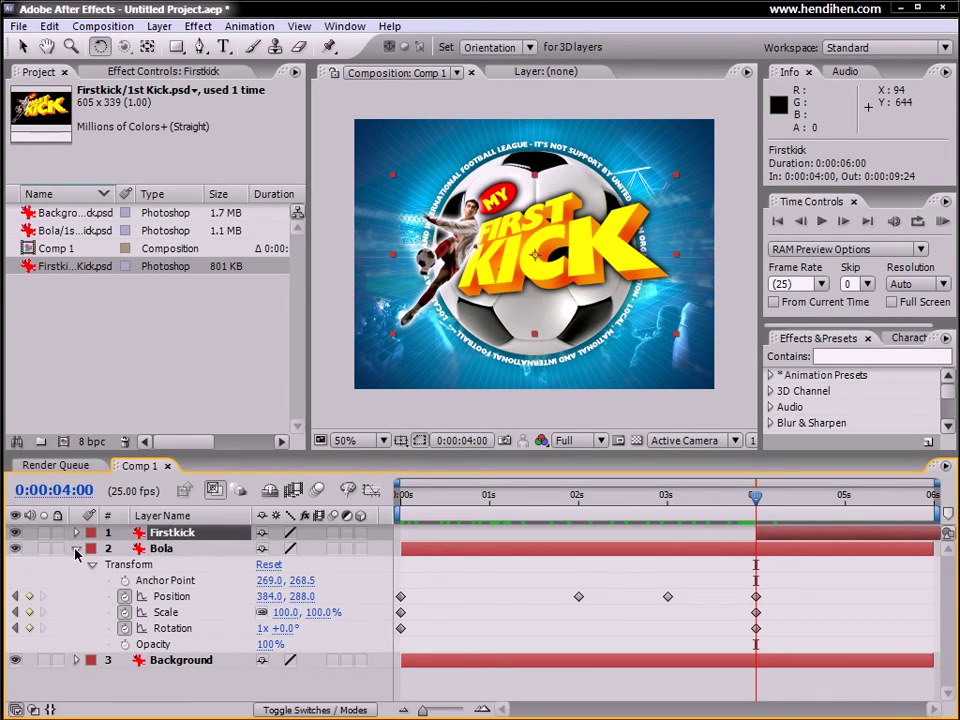
Collapse Bola and show only the Firstkick logo's Opacity property.
left_click(76, 548)
left_click(76, 533)
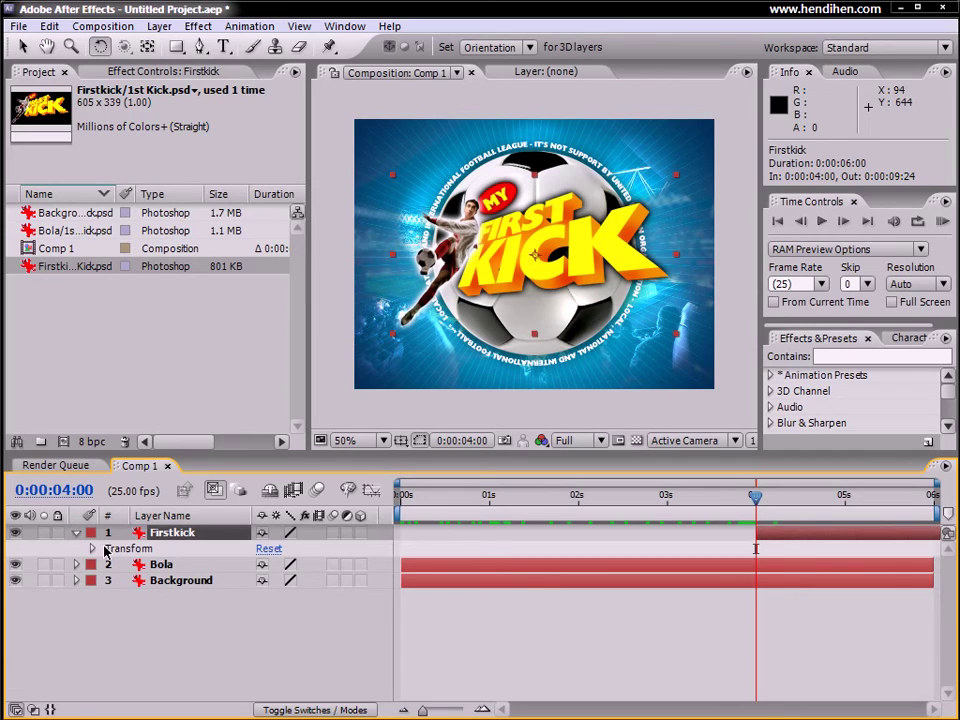
left_click(94, 549)
left_click(149, 629)
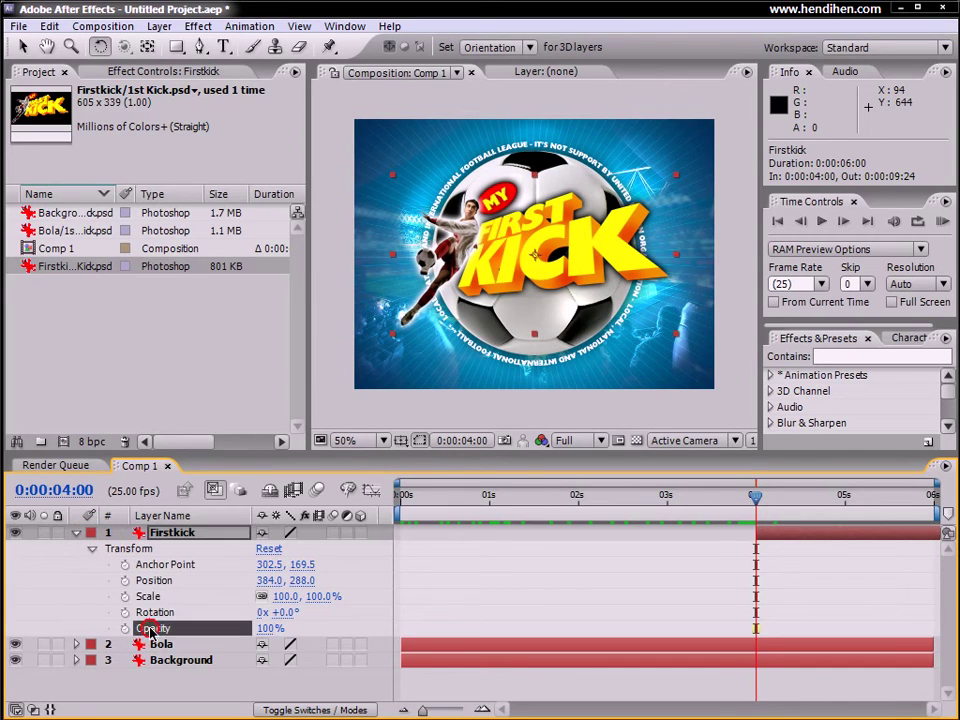
left_click(93, 550)
left_click(93, 550)
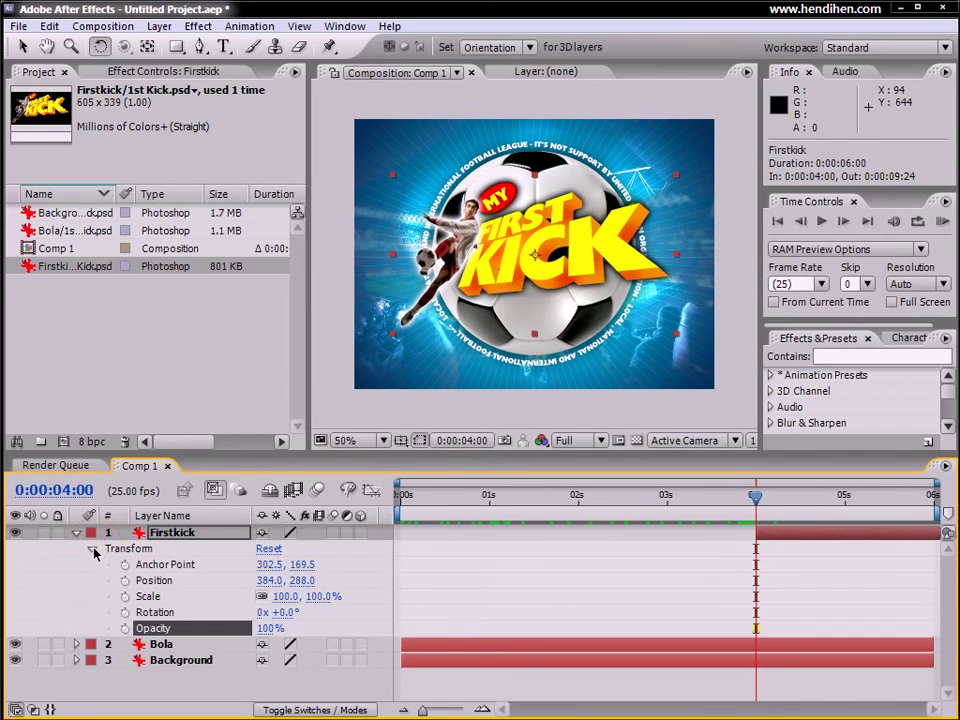
left_click(191, 533)
key("t")
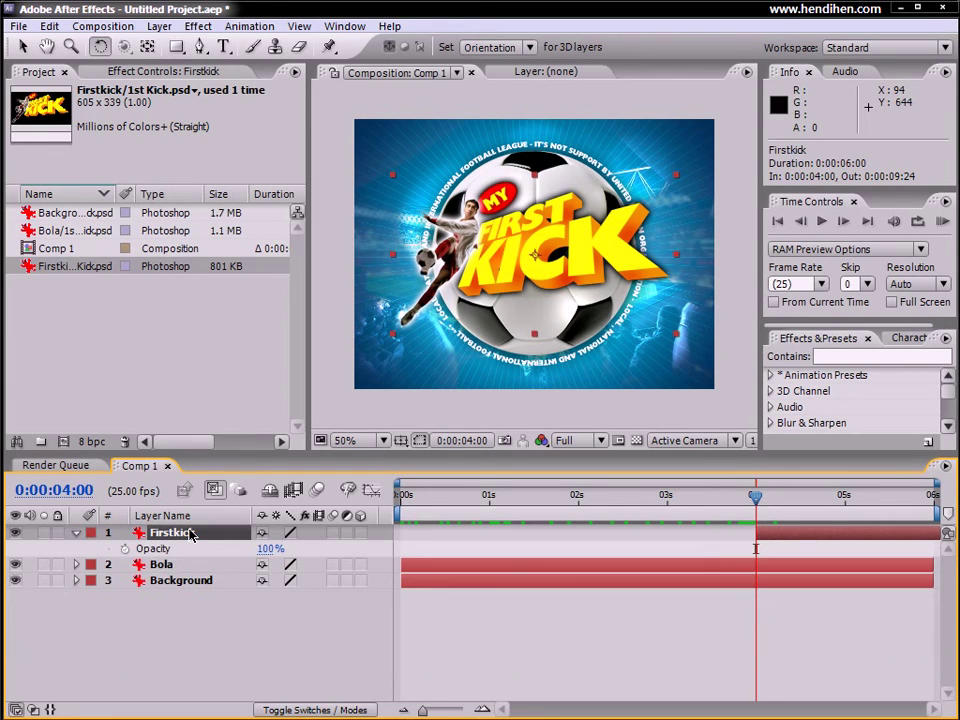
Keyframe Firstkick Opacity from 0% at 4 seconds to 100% at 5 seconds, then preview.
left_click(124, 549)
left_click_drag(264, 549, 170, 552)
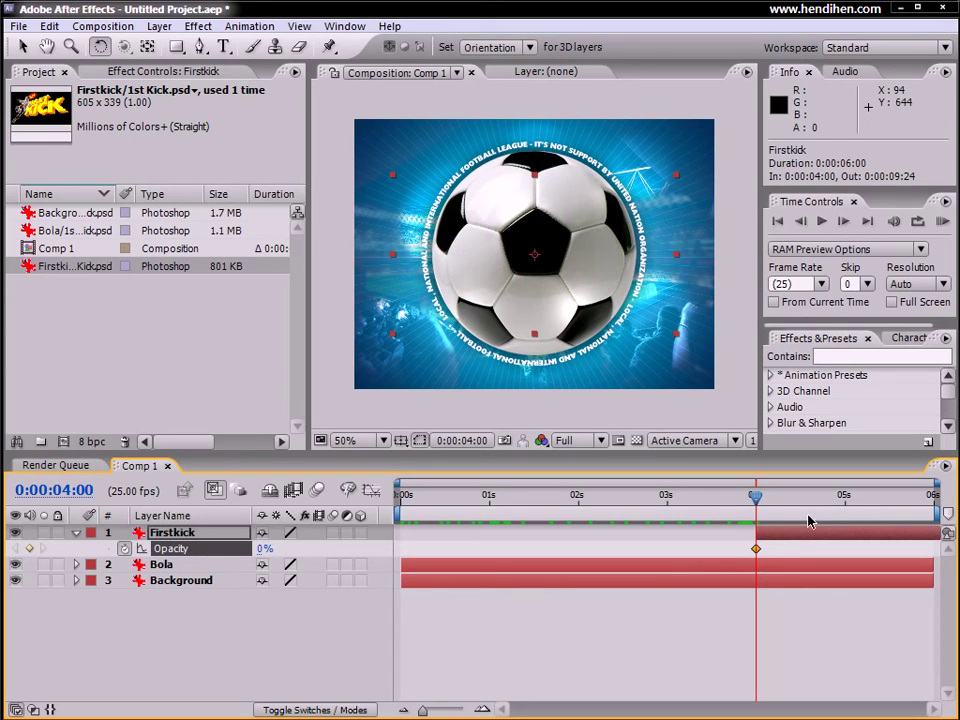
left_click(845, 506)
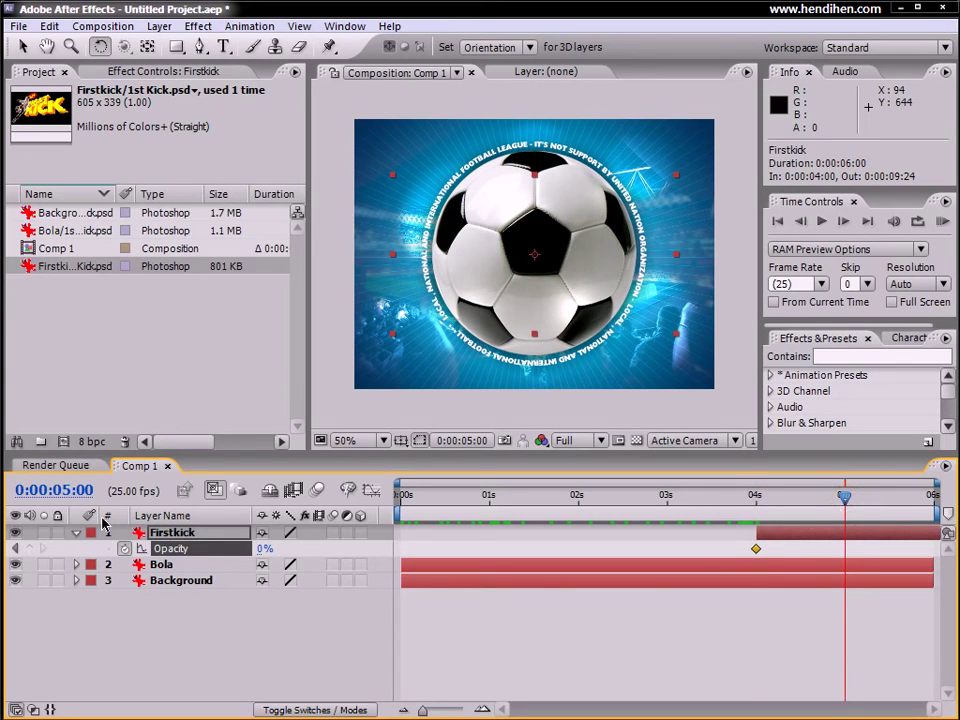
left_click_drag(262, 549, 492, 550)
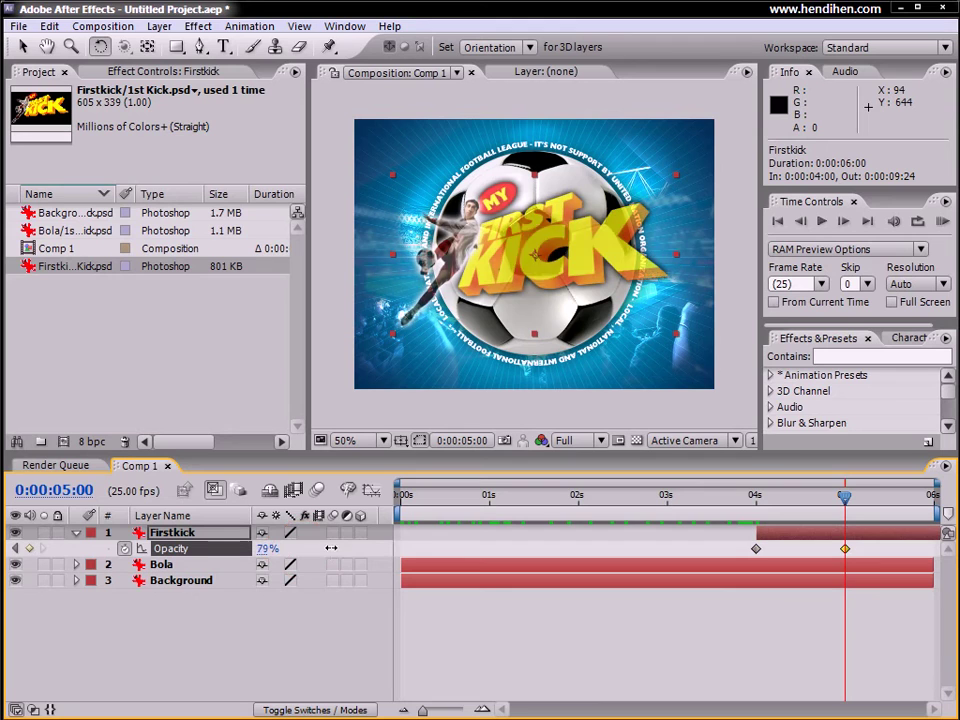
left_click(741, 496)
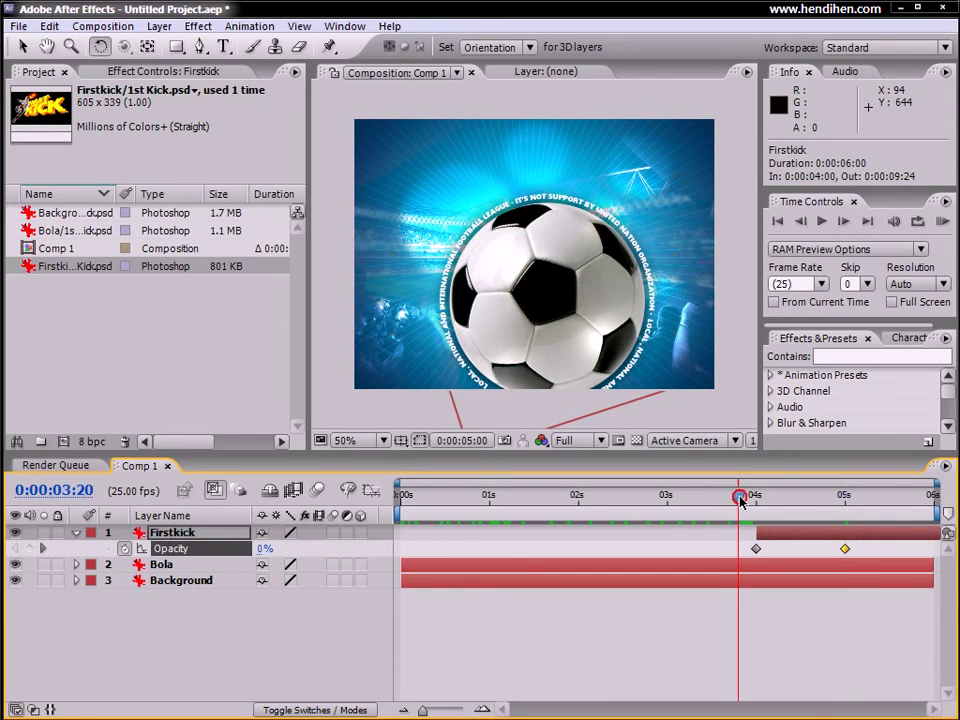
left_click(940, 221)
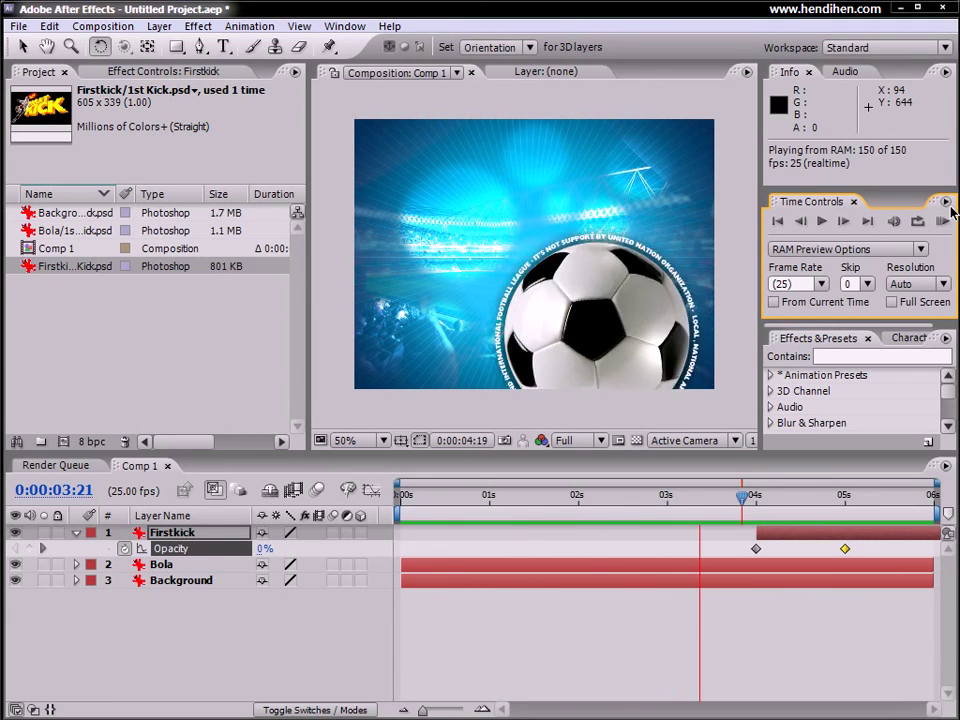
left_click(943, 220)
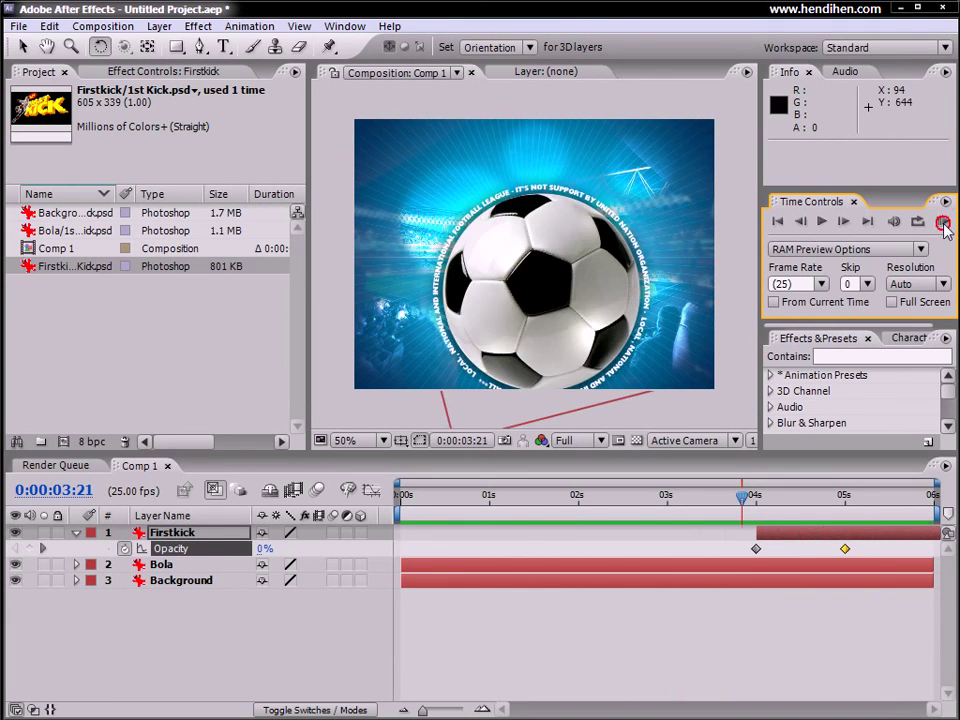
mouse_move(745, 497)
left_mouse_down()
mouse_move(743, 505)
mouse_move(886, 508)
left_mouse_up()
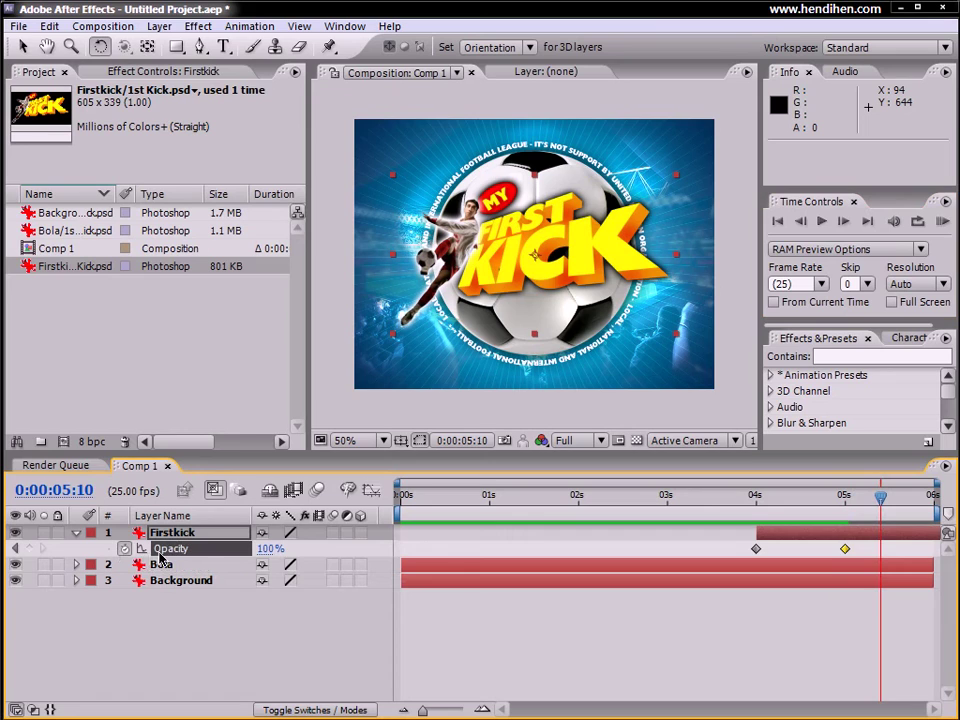
key("s")
At 4 seconds, start a logo Scale keyframe and raise its starting Opacity to 13%.
left_click(756, 497)
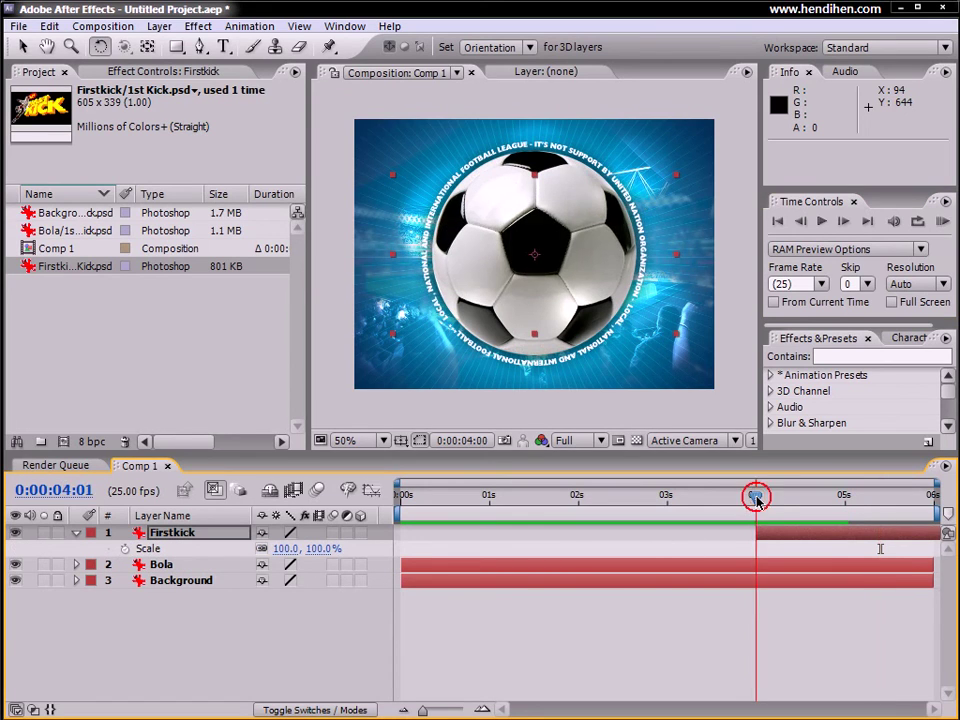
left_click(124, 549)
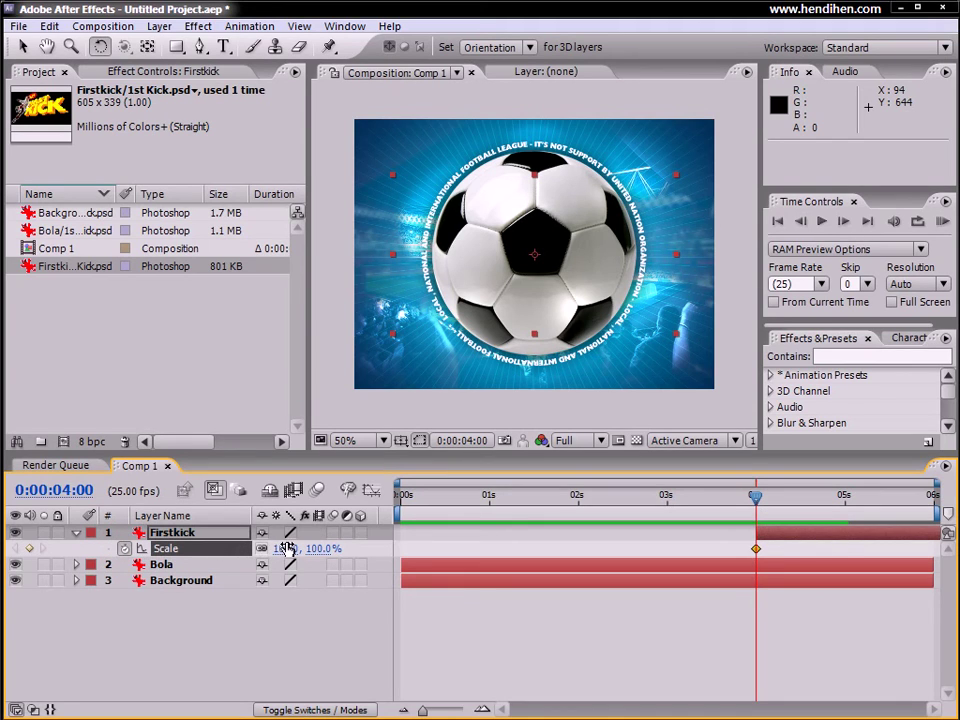
key("t")
left_click(262, 548)
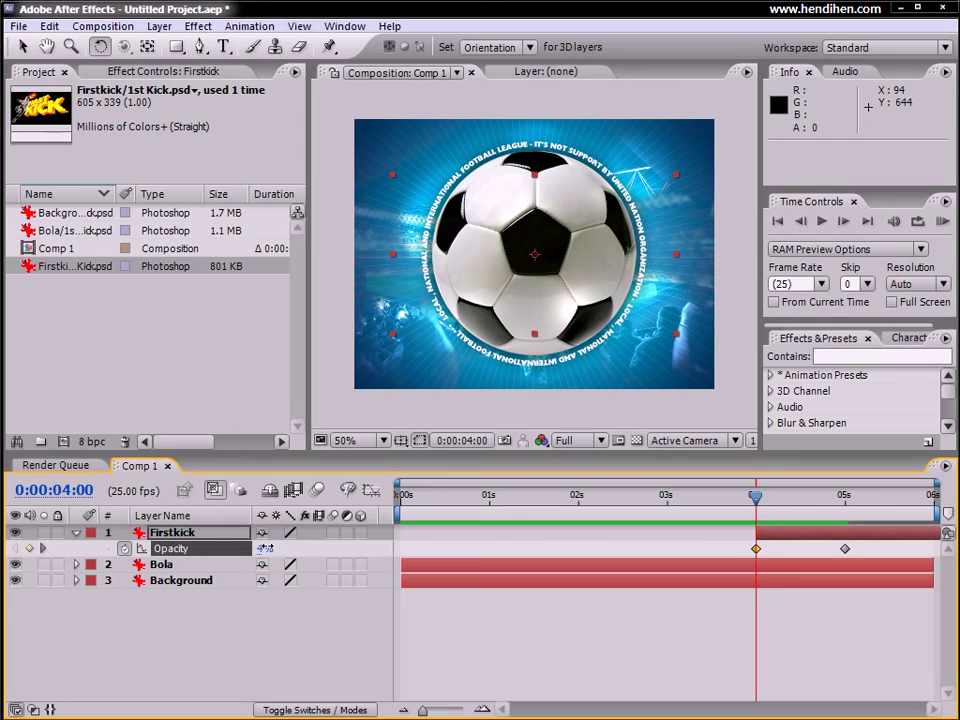
type("8")
left_click_drag(266, 548, 274, 549)
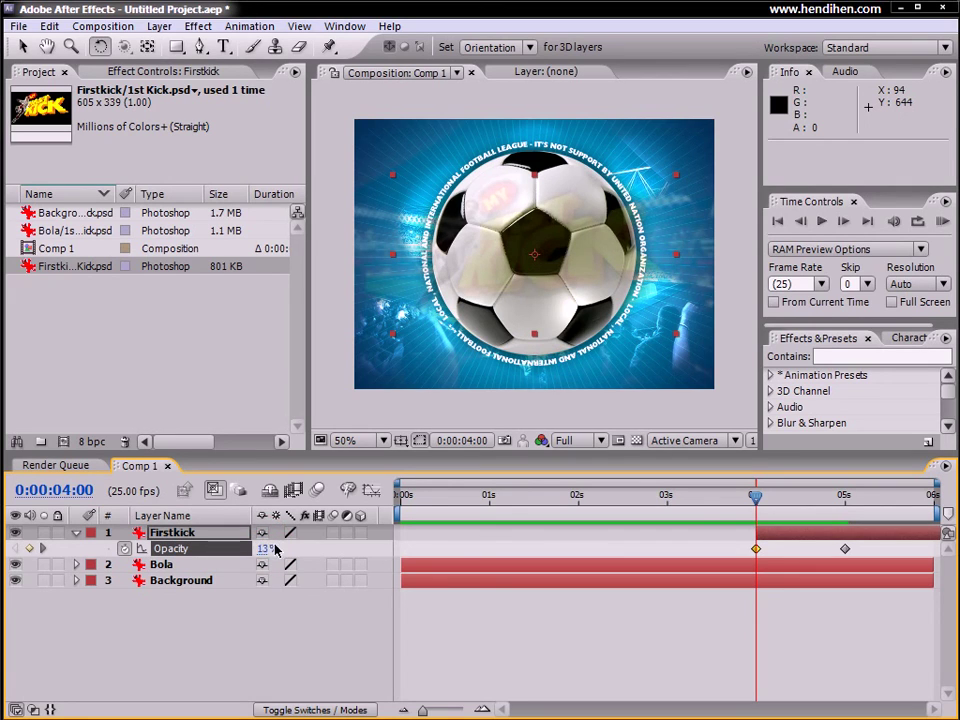
Key the logo's Scale from 51% at 4 seconds to 100% at 5 seconds.
key("s")
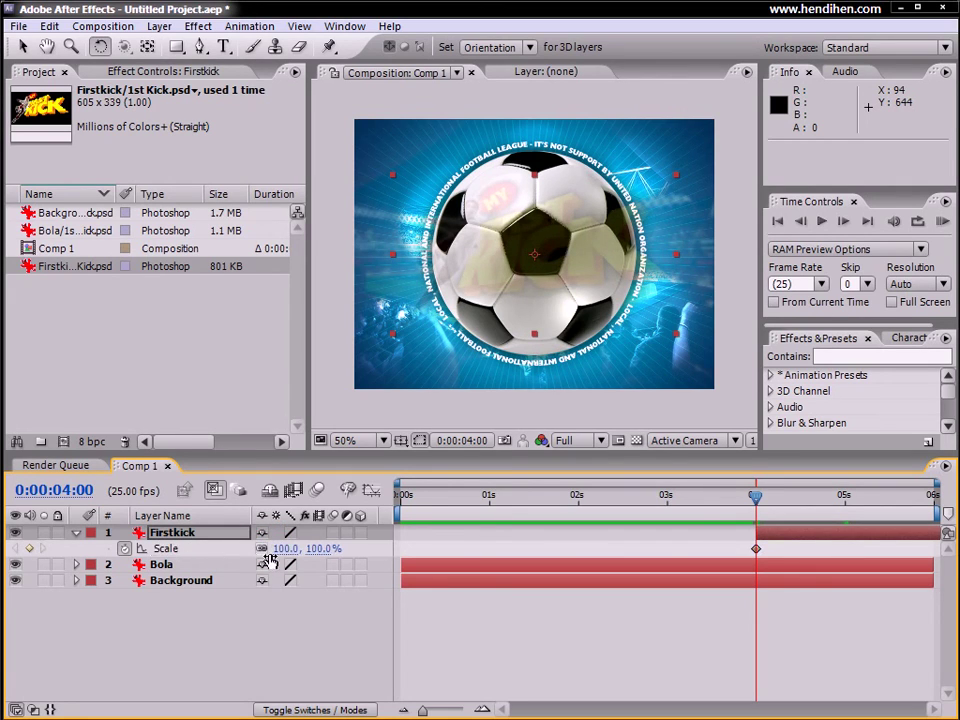
mouse_move(285, 552)
left_mouse_down()
mouse_move(224, 556)
mouse_move(244, 553)
left_mouse_up()
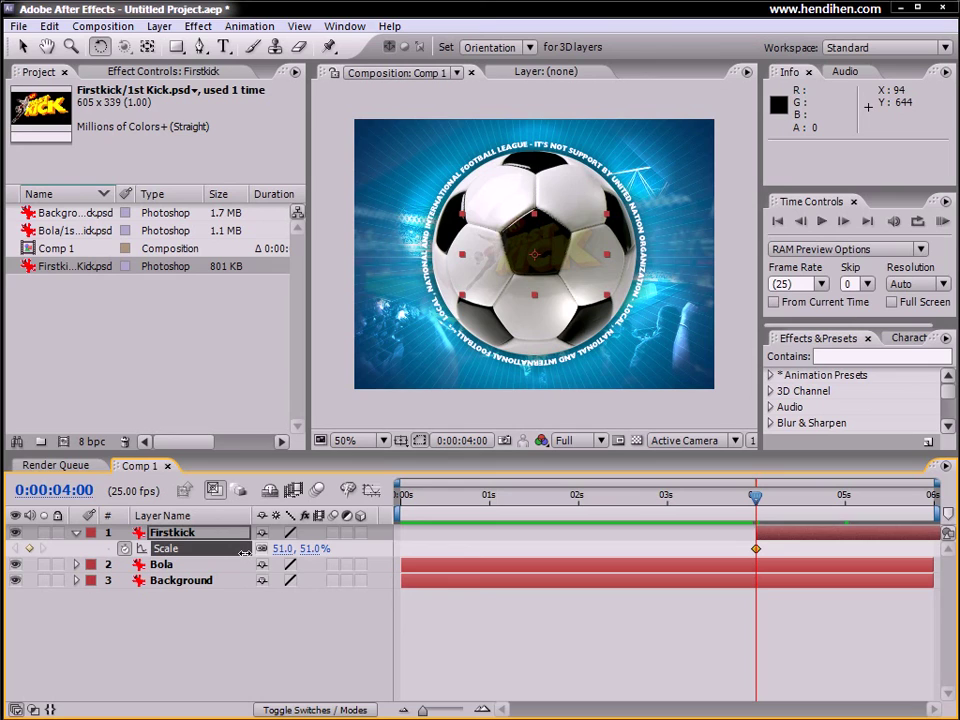
left_click(845, 499)
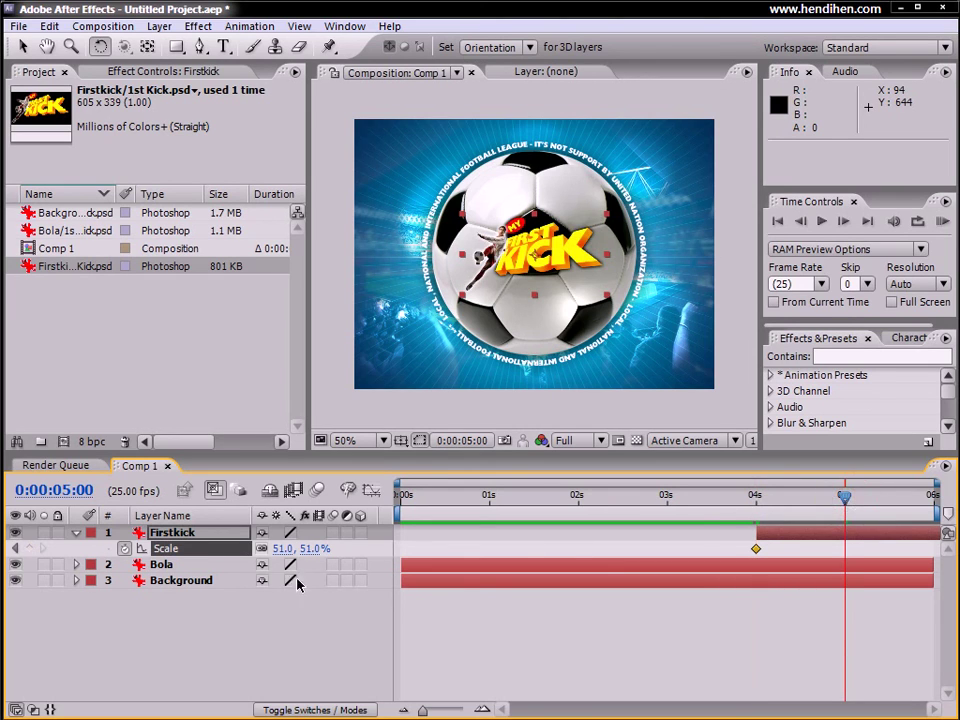
right_click(214, 550)
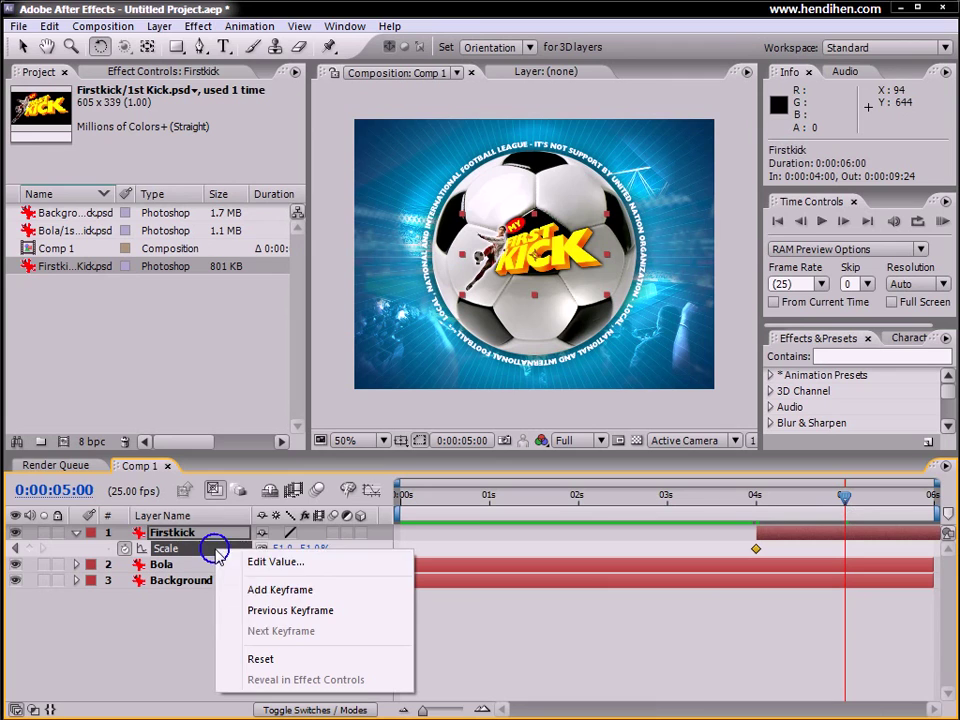
left_click(256, 658)
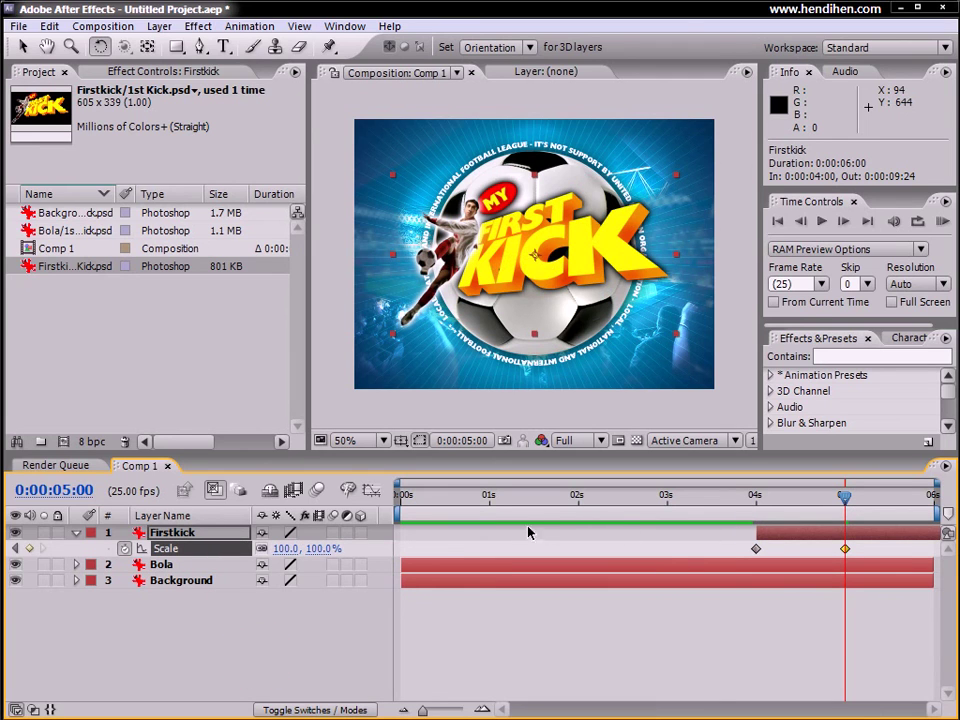
left_click_drag(718, 502, 866, 516)
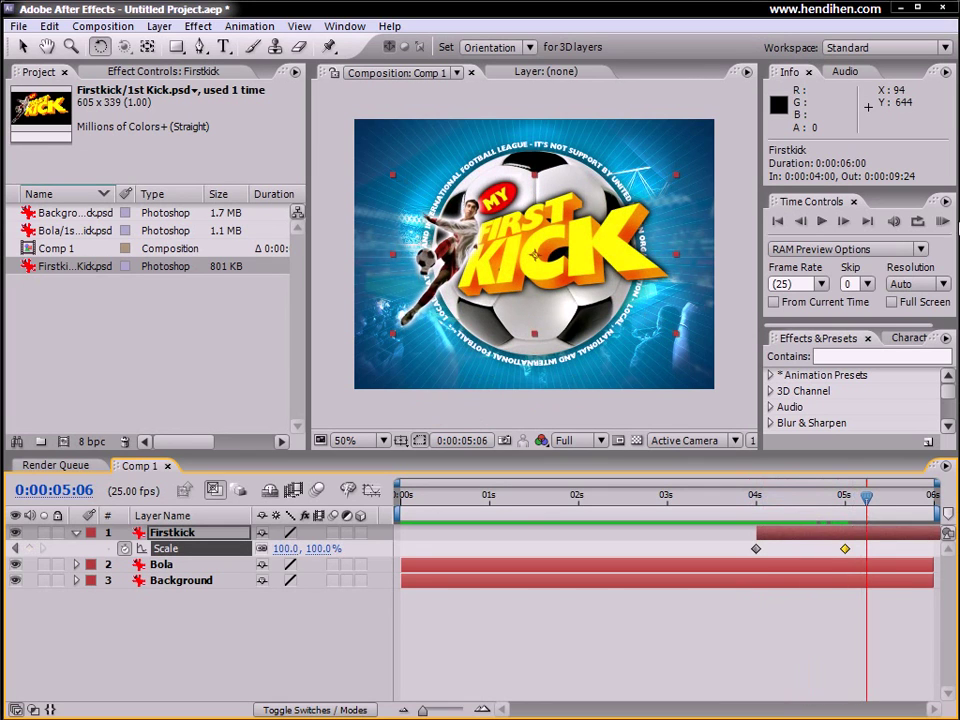
RAM-preview the full ball and First Kick logo animation through the 5-second mark.
left_click(941, 220)
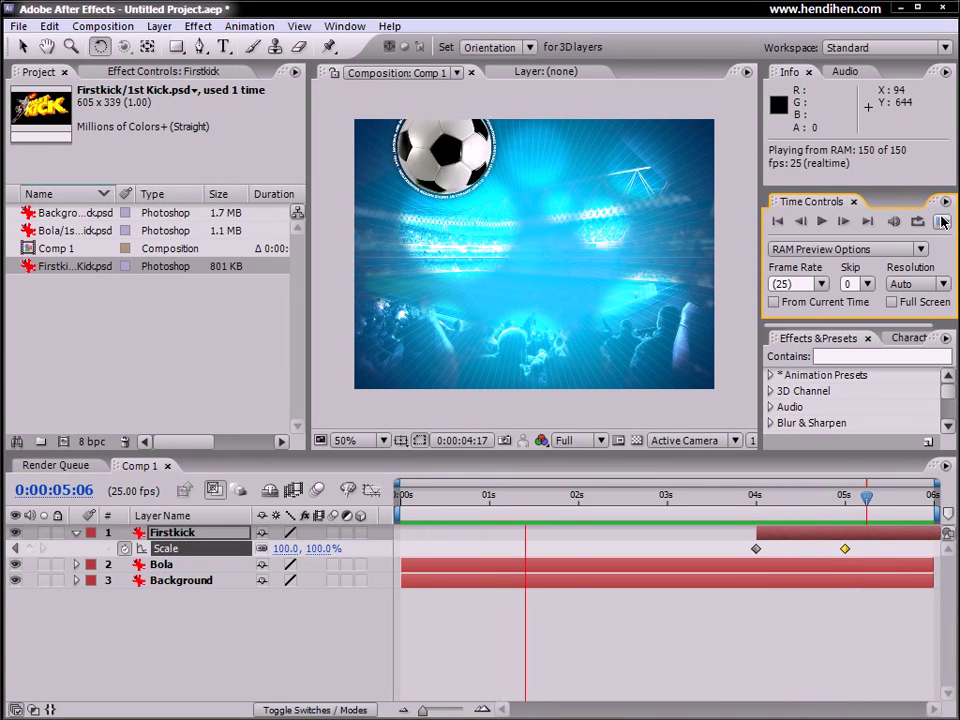